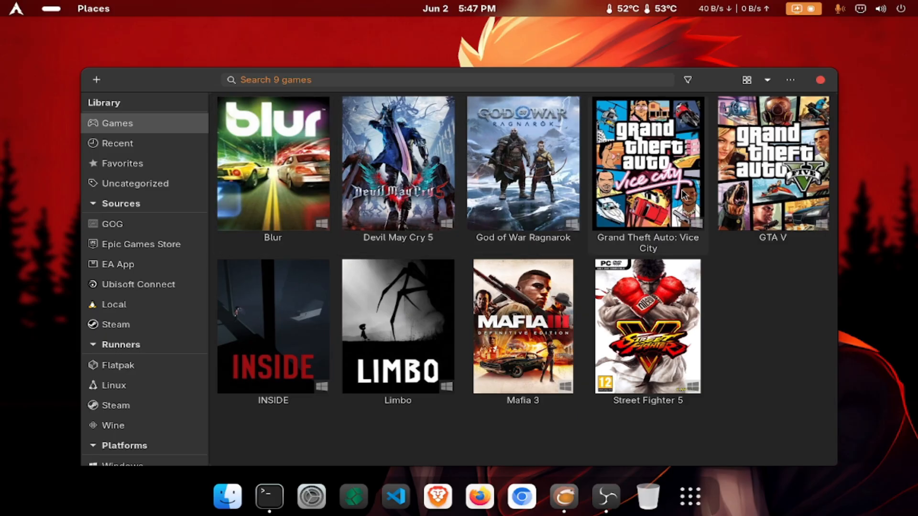
# - Review the platform, last-played date and play time of the games in the library, from Blur through Street Fighter 5
pyautogui.click(235, 166)
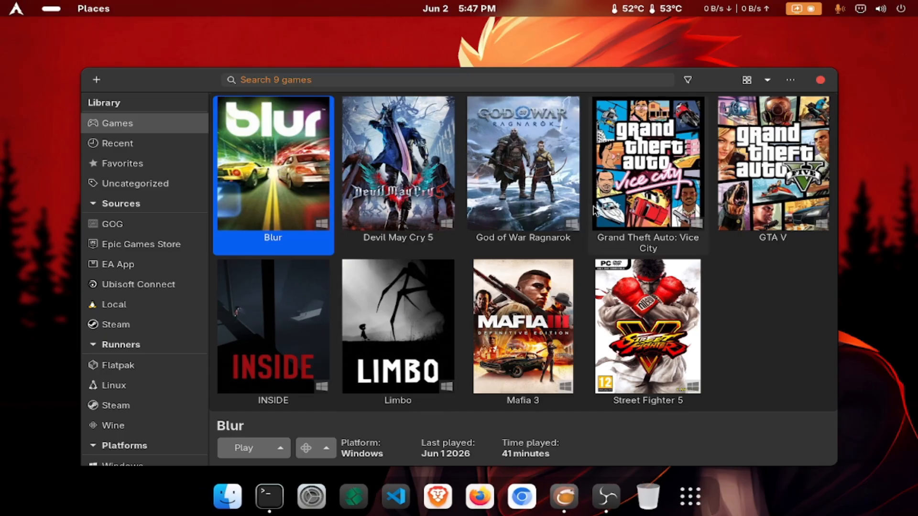
pyautogui.moveTo(716, 85); pyautogui.dragTo(717, 49)
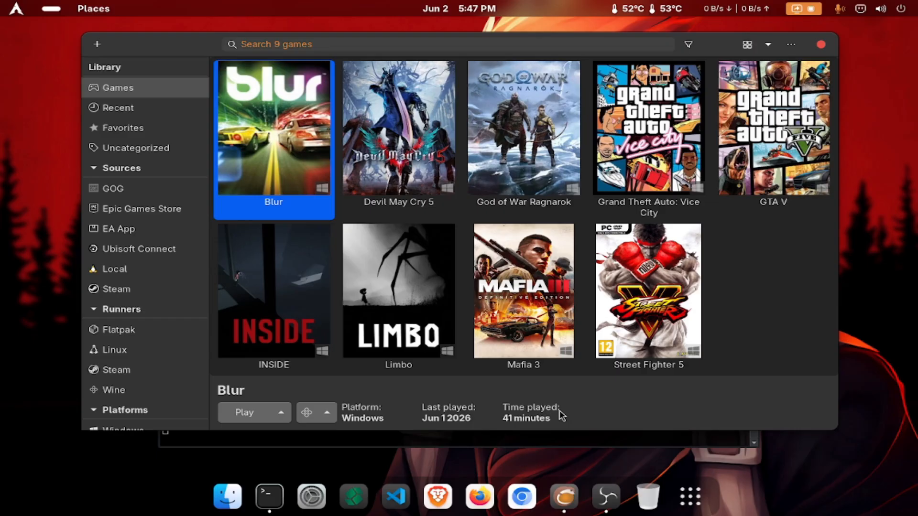
pyautogui.click(371, 117)
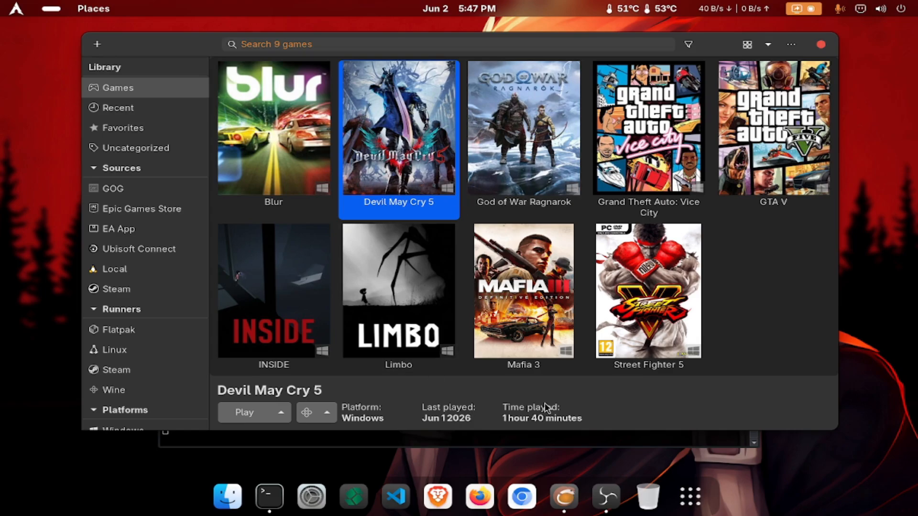
pyautogui.click(537, 137)
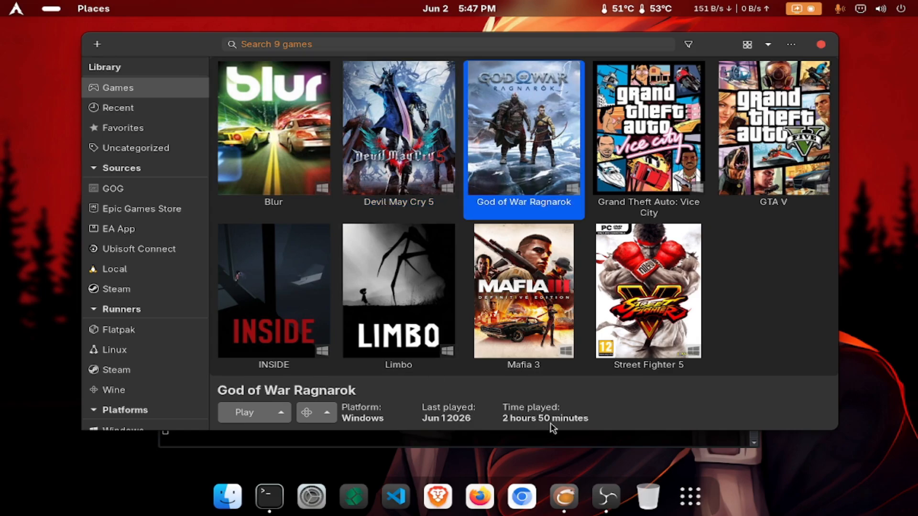
pyautogui.click(639, 149)
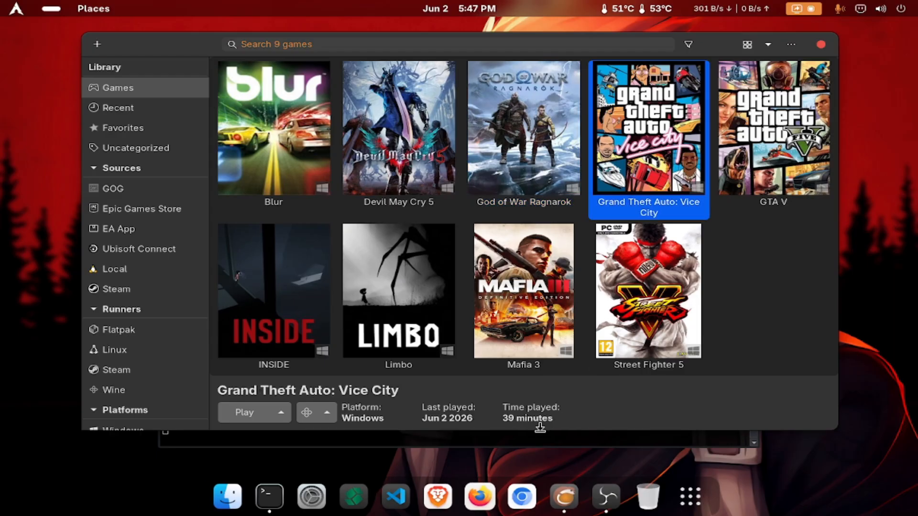
pyautogui.press('Right')
pyautogui.click(264, 312)
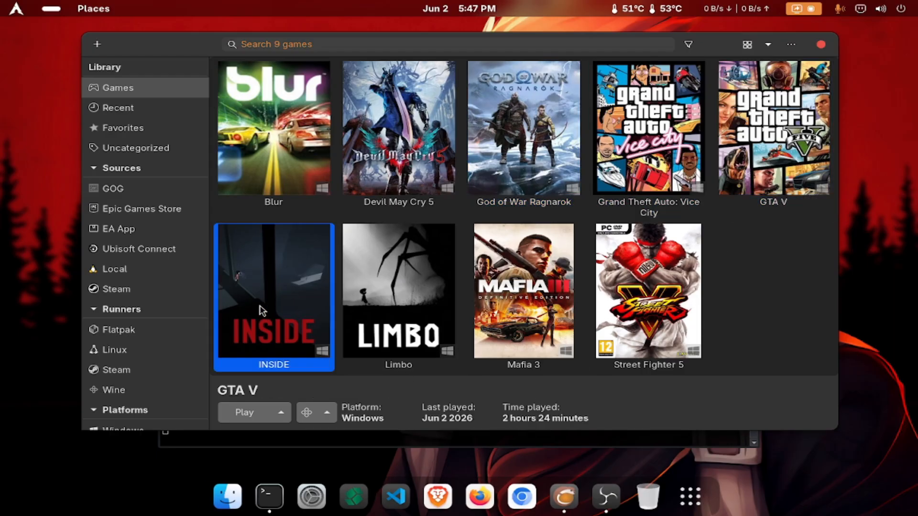
pyautogui.click(362, 294)
pyautogui.click(546, 306)
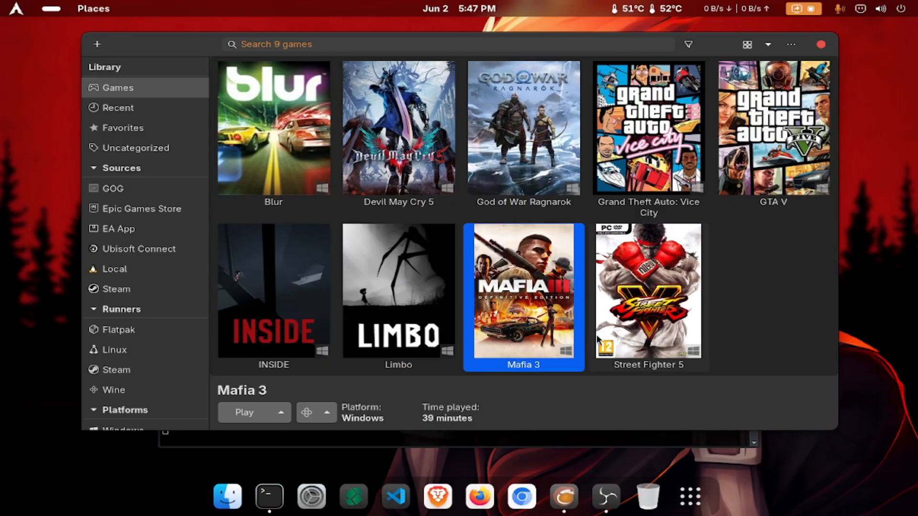
pyautogui.click(641, 314)
pyautogui.click(774, 308)
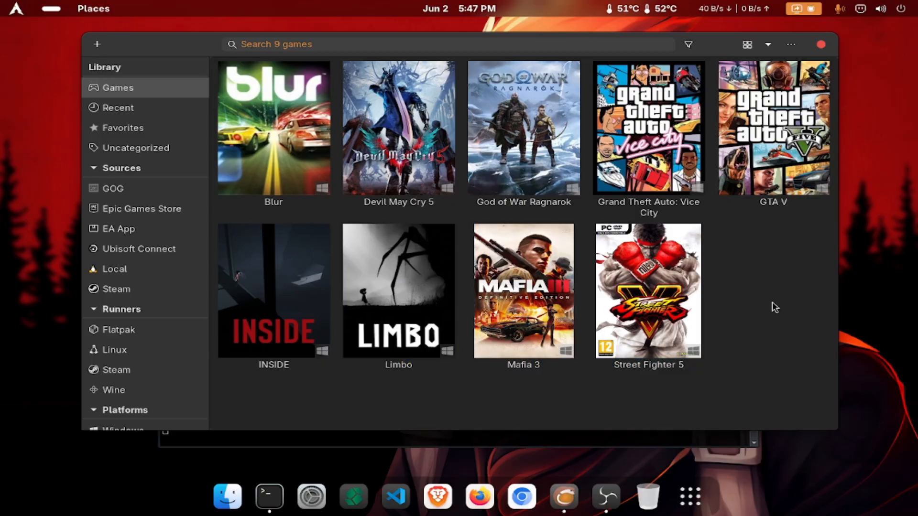
# - Launch GTA V from the game library and bring the terminal window behind it to the front
pyautogui.click(775, 136)
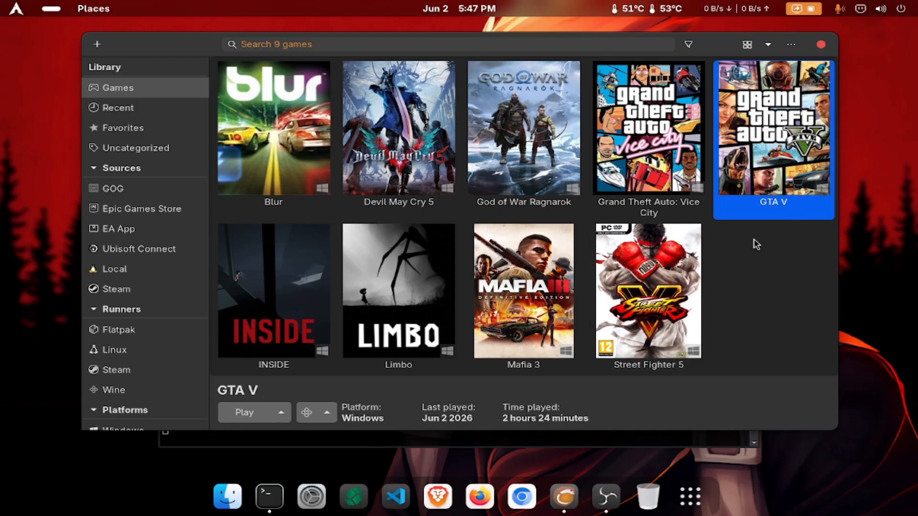
pyautogui.doubleClick(759, 151)
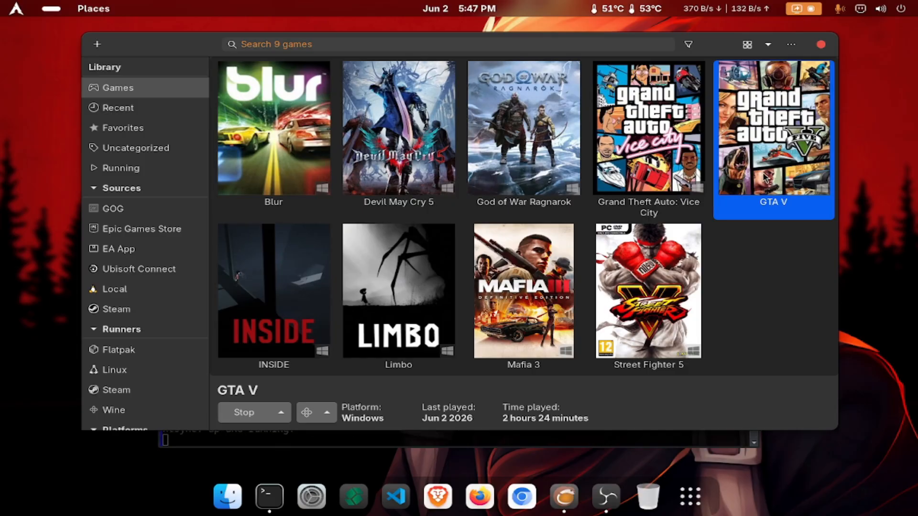
pyautogui.click(278, 445)
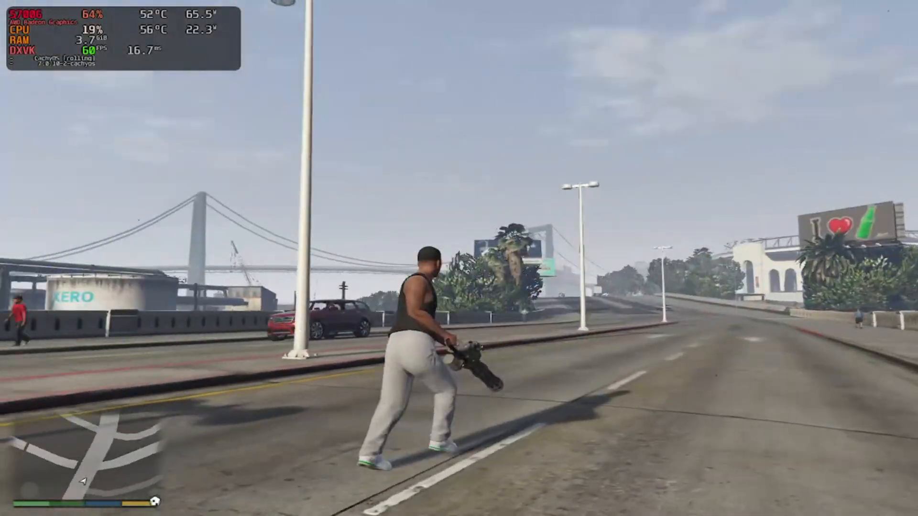
# - Decline the incoming phone call in GTA V while moving the character along the road
pyautogui.click(459, 258)
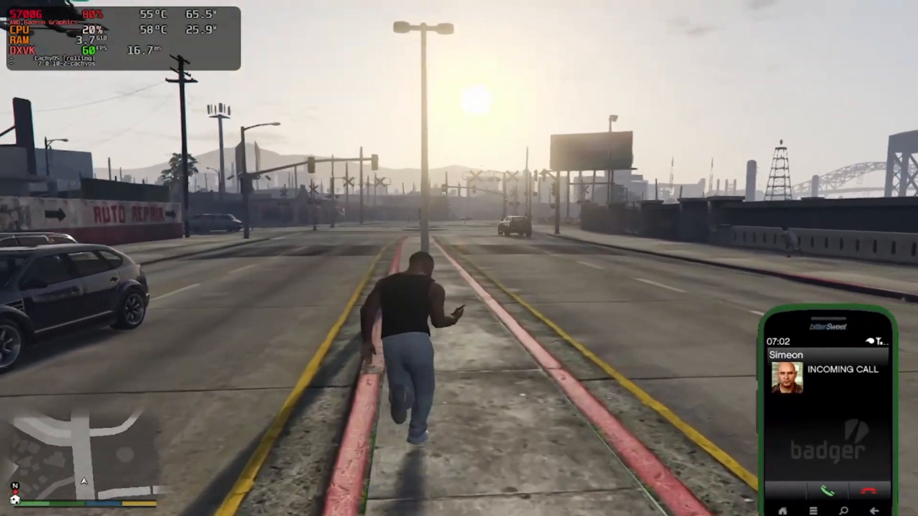
pyautogui.press('BackSpace')
pyautogui.press('a')
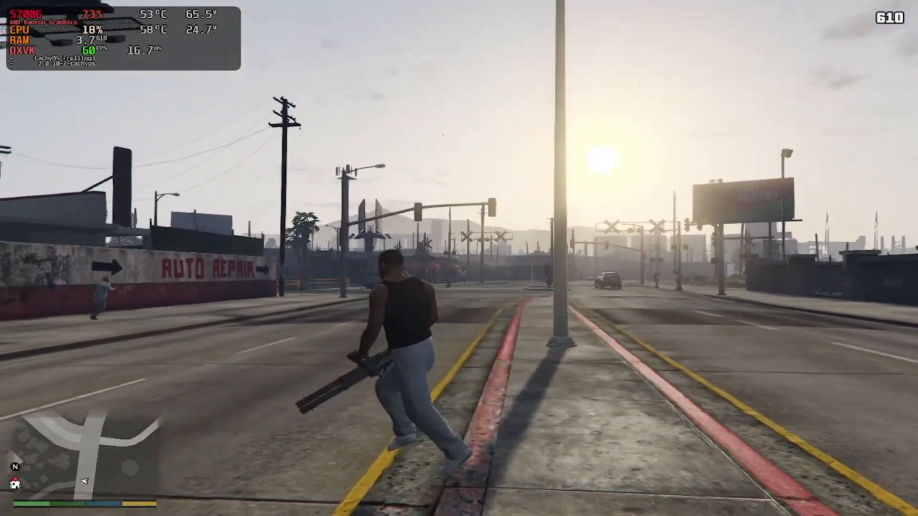
# - Bring up the Menyoo trainer menu and enter its Vehicle Options
pyautogui.press('F8')
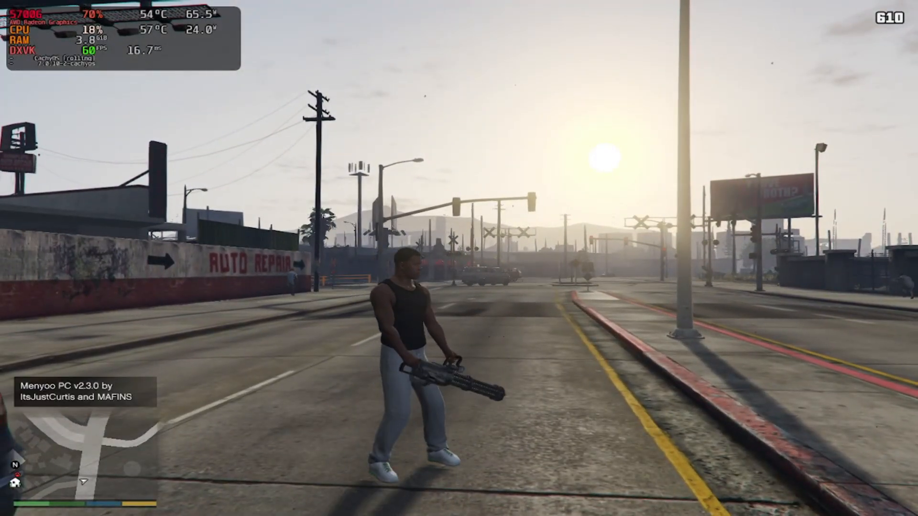
pyautogui.press('F8')
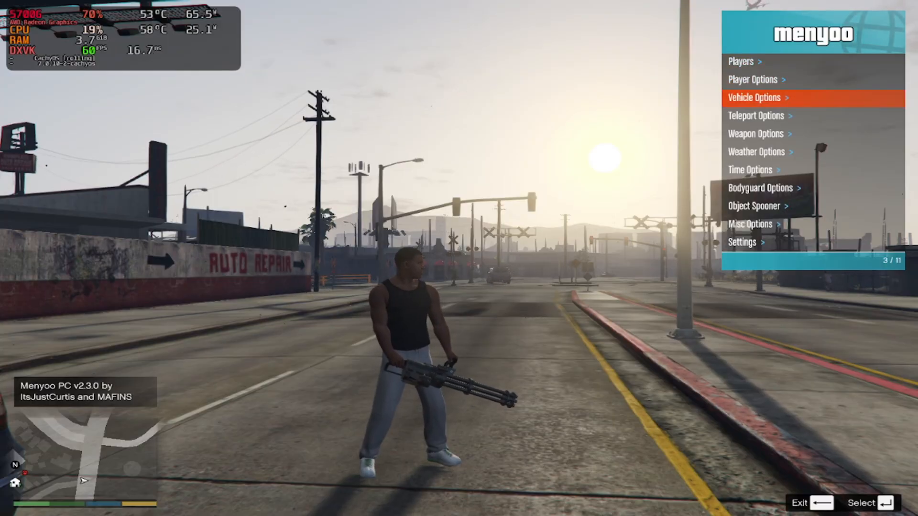
pyautogui.press('Down')
pyautogui.press('Down')
pyautogui.press('Down')
pyautogui.press('Up')
pyautogui.press('Up')
pyautogui.press('Up')
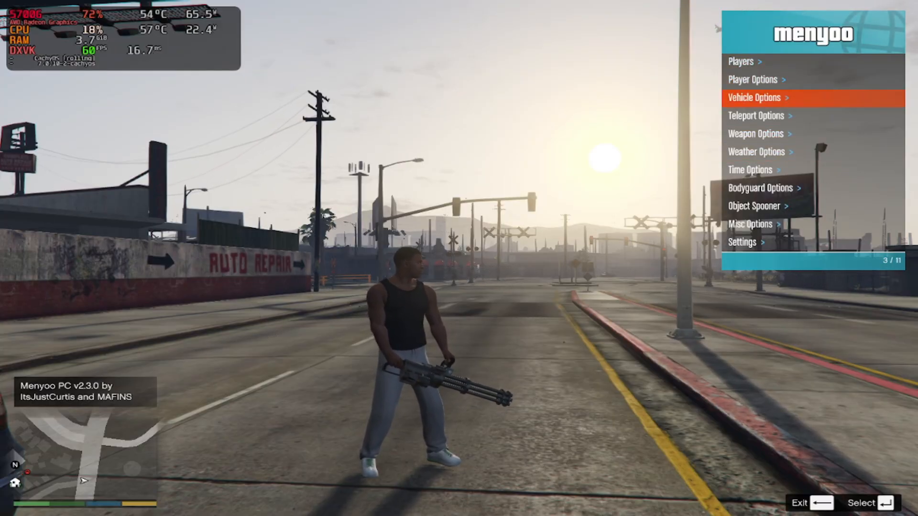
pyautogui.press('Return')
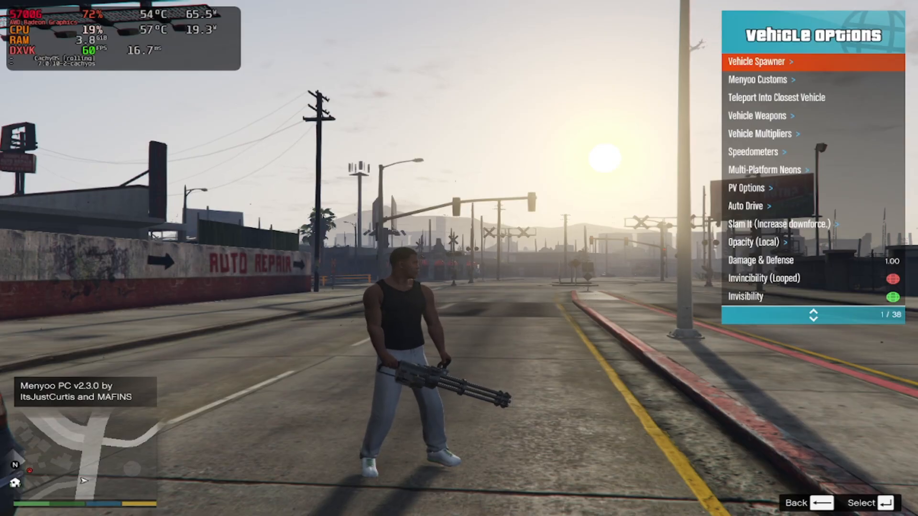
# - Enter the Motorcycles category of Menyoo's Vehicle Spawner
pyautogui.press('Return')
pyautogui.press('Up')
pyautogui.press('Up')
pyautogui.press('Up')
pyautogui.press('Up')
pyautogui.press('Up')
pyautogui.press('Up')
pyautogui.press('Up')
pyautogui.press('Up')
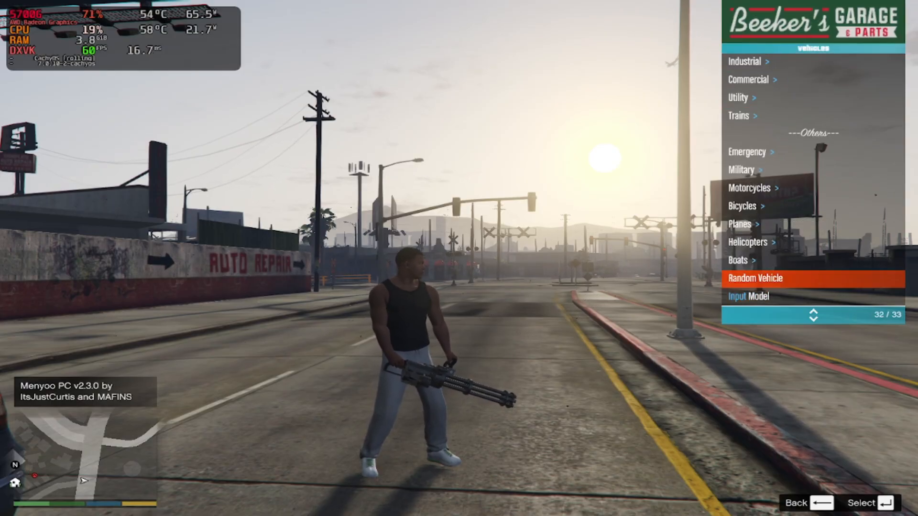
pyautogui.press('Return')
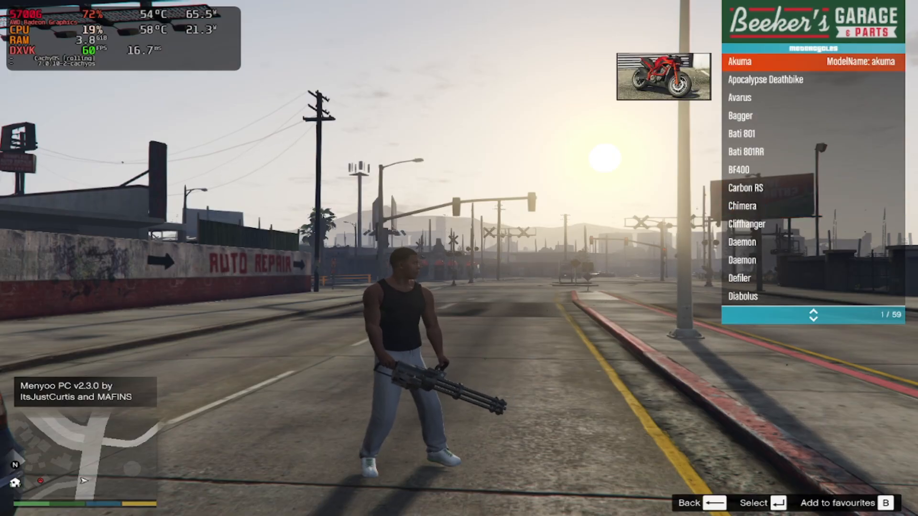
# - Spawn the Double-T from the list of motorcycles
pyautogui.press('Down')
pyautogui.press('Down')
pyautogui.press('Down')
pyautogui.press('Down')
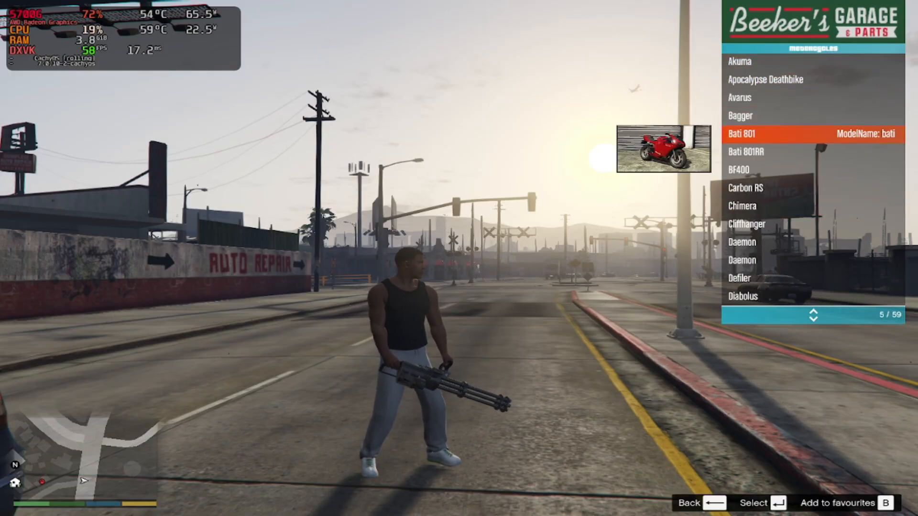
pyautogui.press('Down')
pyautogui.press('Down')
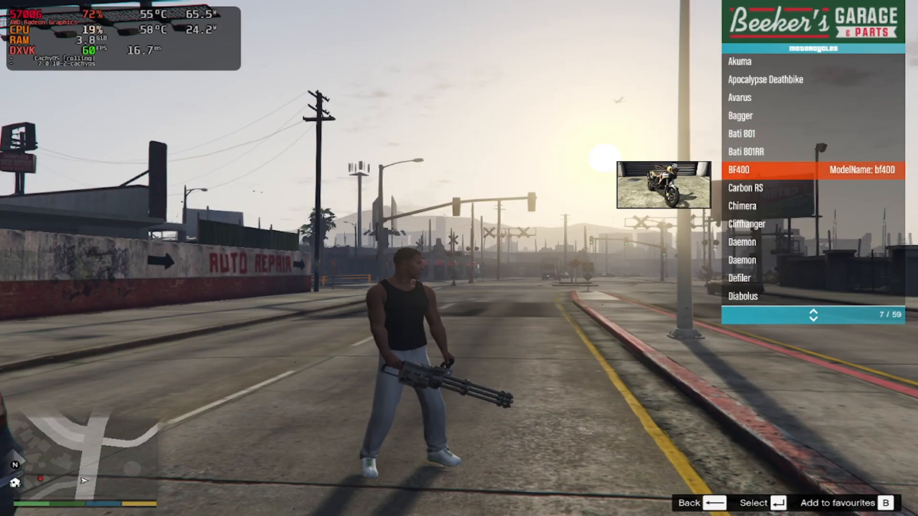
pyautogui.press('Down')
pyautogui.press('Down')
pyautogui.press('Down')
pyautogui.press('Down')
pyautogui.press('Down')
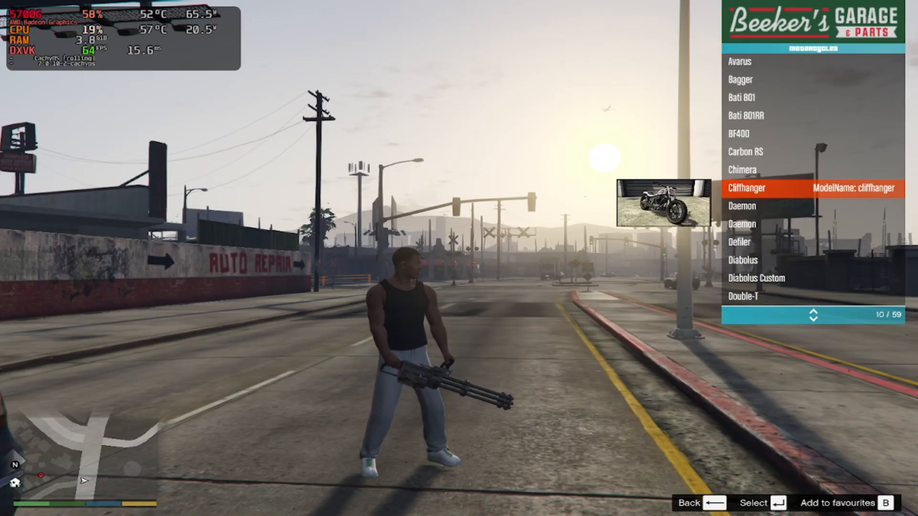
pyautogui.press('Down')
pyautogui.press('Down')
pyautogui.press('Down')
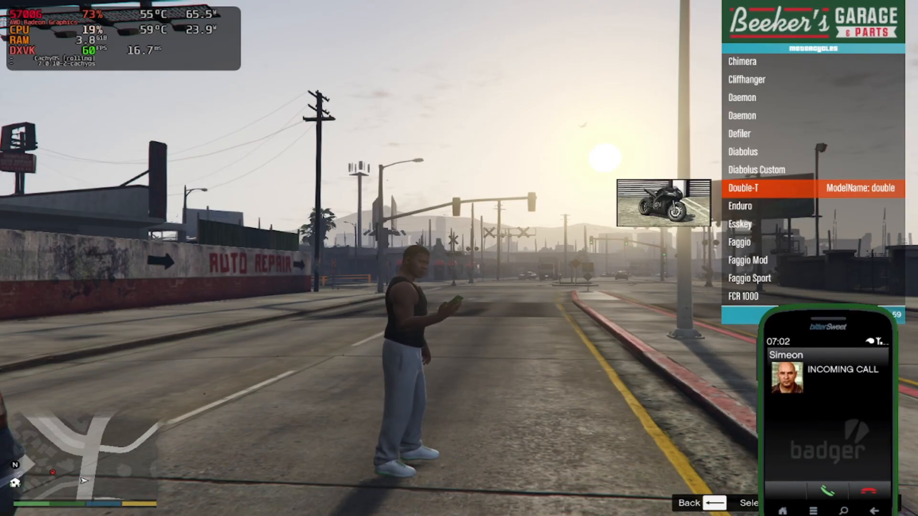
pyautogui.press('Return')
# - Back out of all Menyoo menus while riding the motorcycle through the streets
pyautogui.press('BackSpace')
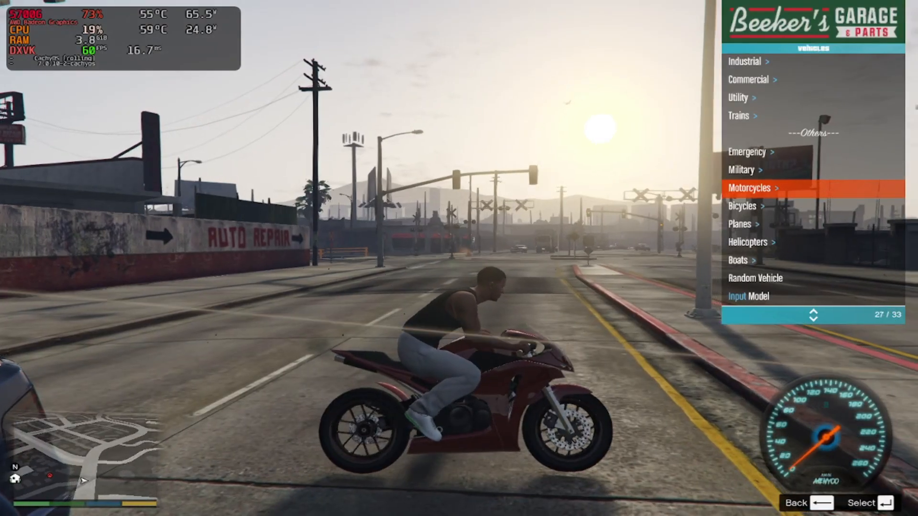
pyautogui.press('BackSpace')
pyautogui.press('w')
pyautogui.press('a')
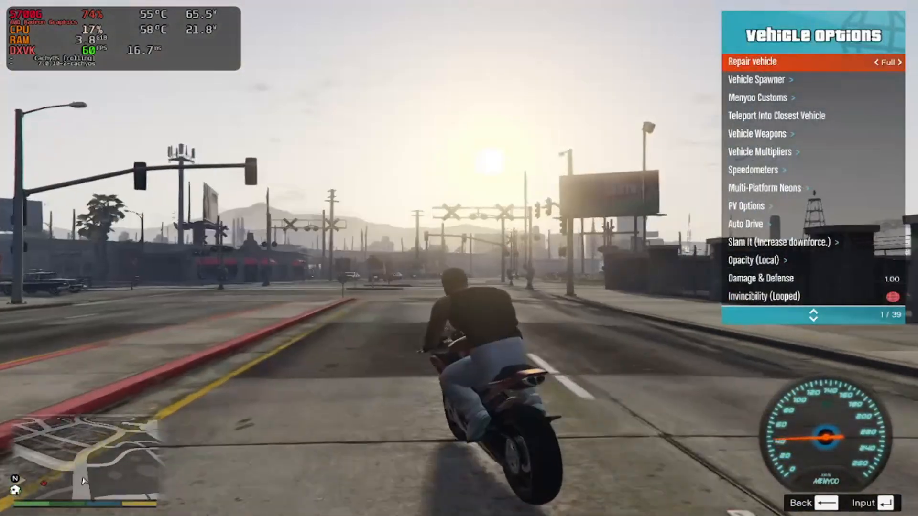
pyautogui.press('d')
pyautogui.press('a')
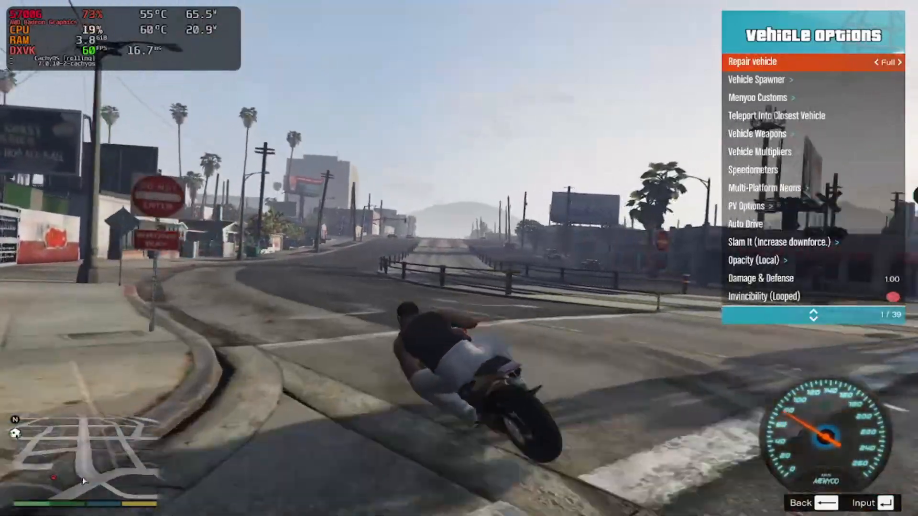
pyautogui.press('BackSpace')
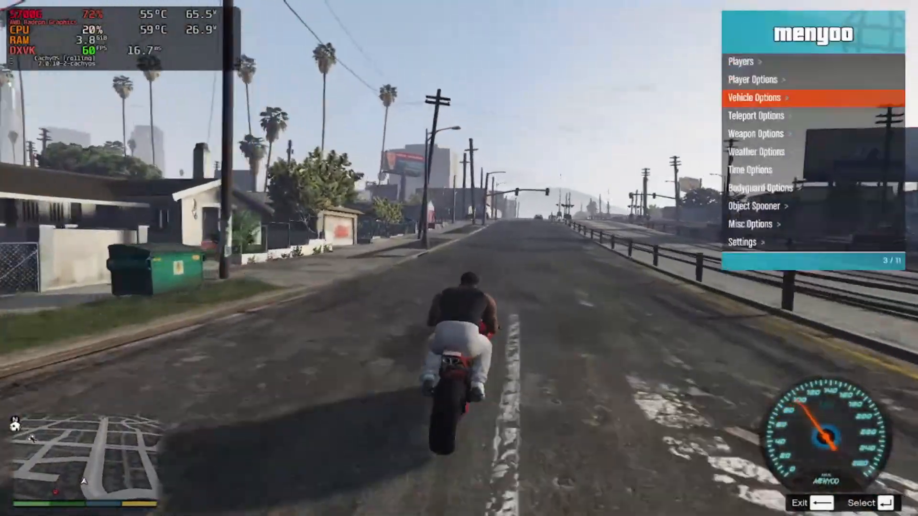
pyautogui.press('BackSpace')
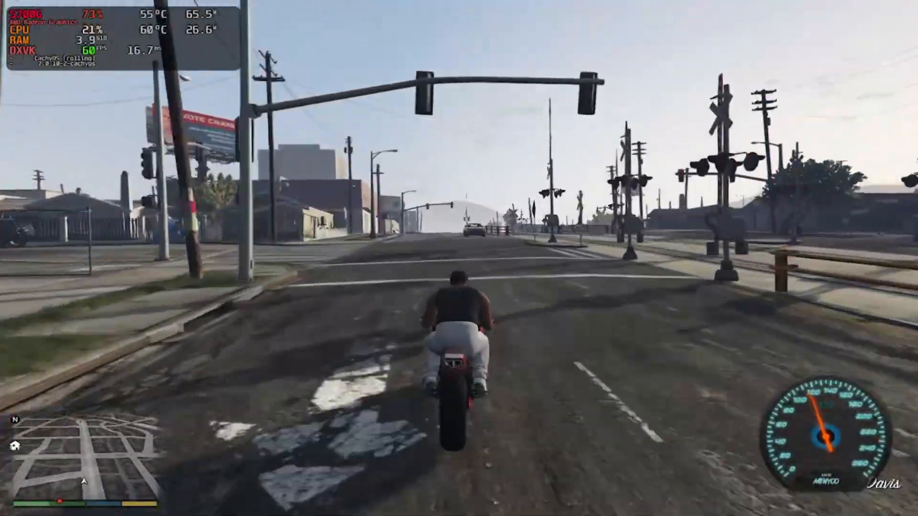
pyautogui.press('d')
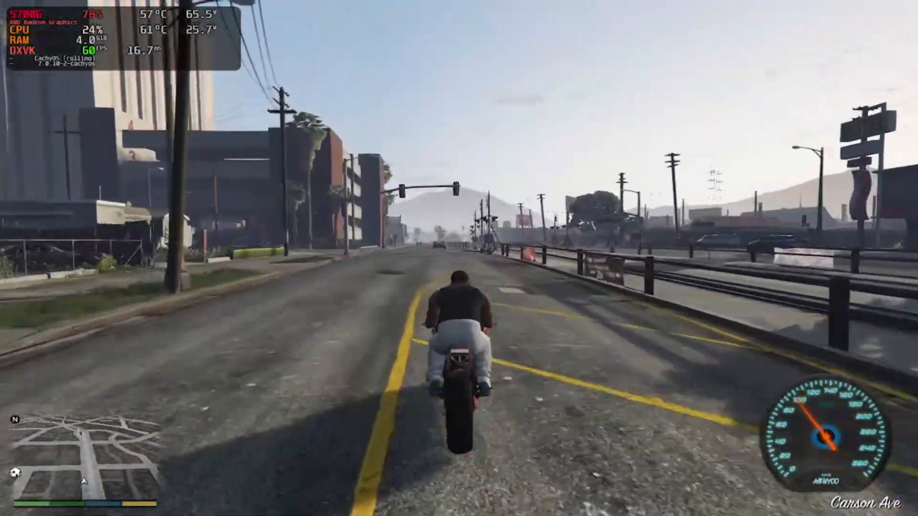
# - Switch from the running game to the OBS Studio window and minimize it to reveal the desktop
pyautogui.hotkey('alt', 'Tab')
pyautogui.press('Tab')
pyautogui.press('Tab')
pyautogui.press('Tab')
pyautogui.press('Tab')
pyautogui.press('Tab')
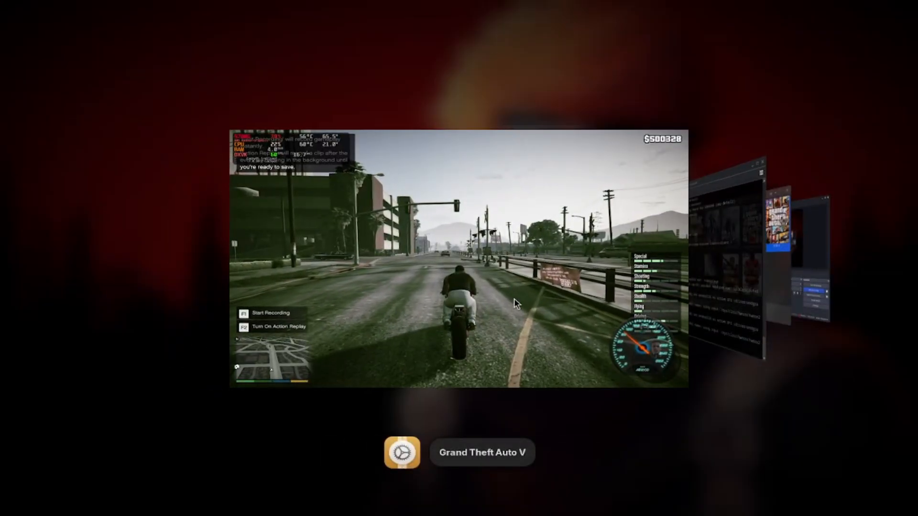
pyautogui.press('Tab')
pyautogui.press('Tab')
pyautogui.press('Tab')
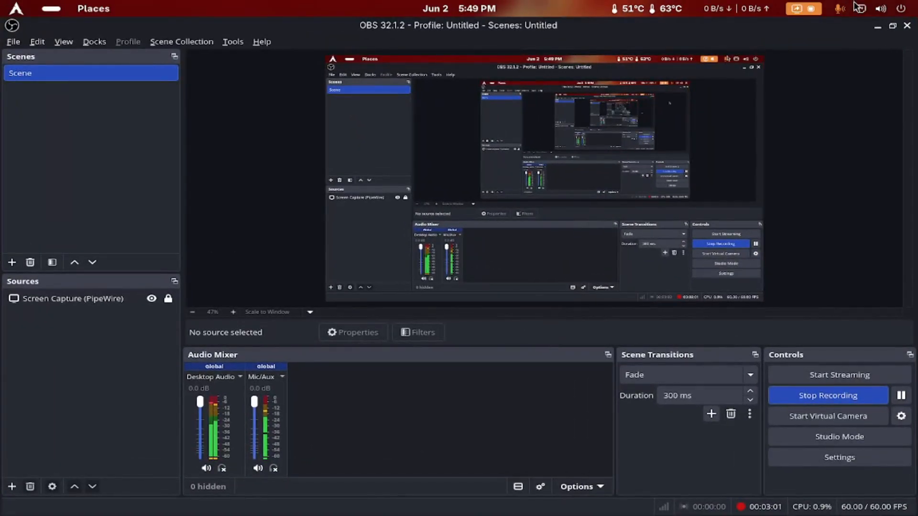
pyautogui.click(877, 31)
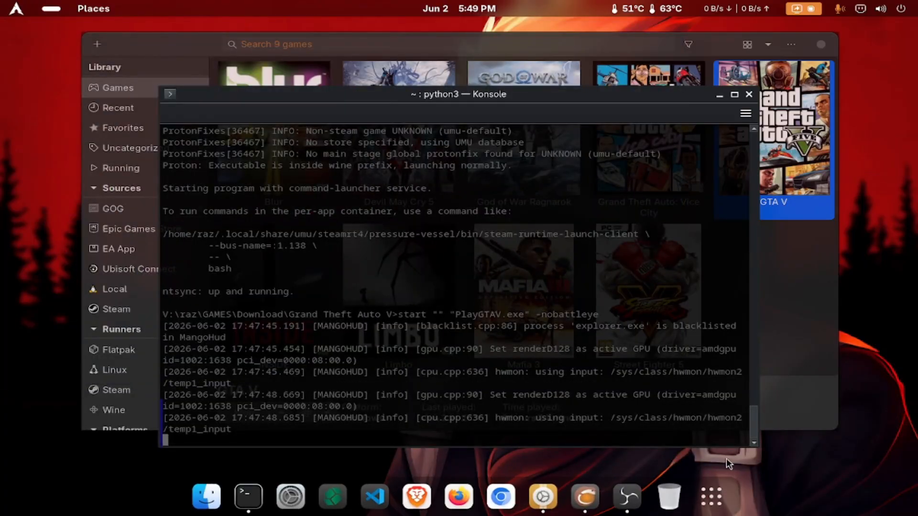
# - Launch the Resources system monitor and select OBS Studio in its list of apps to check its resource usage
pyautogui.click(704, 474)
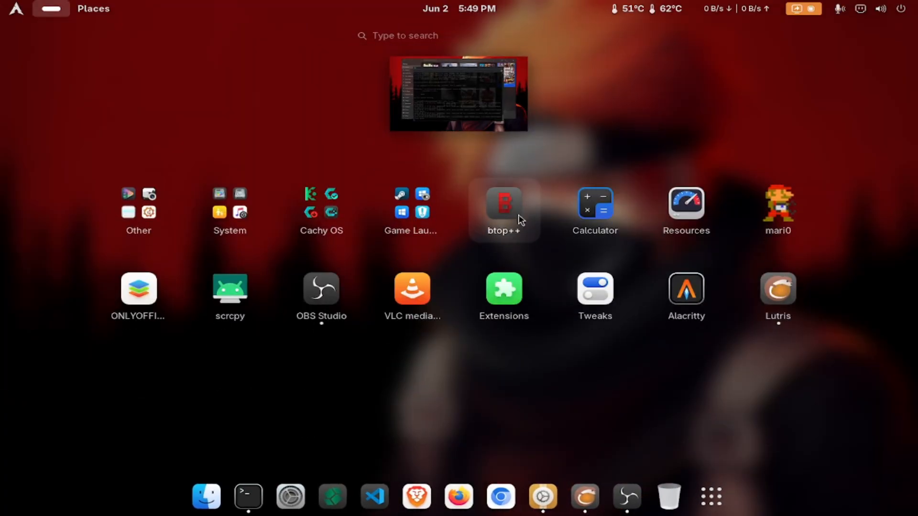
pyautogui.click(687, 211)
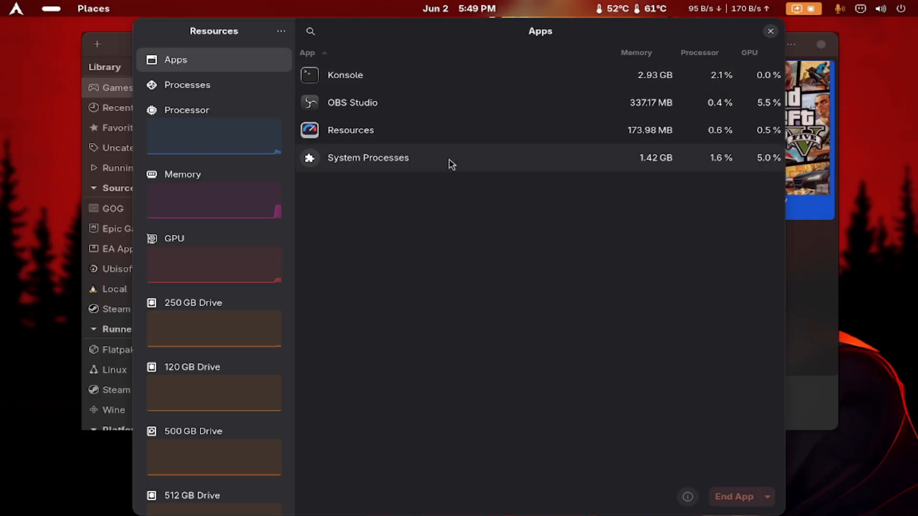
pyautogui.click(354, 105)
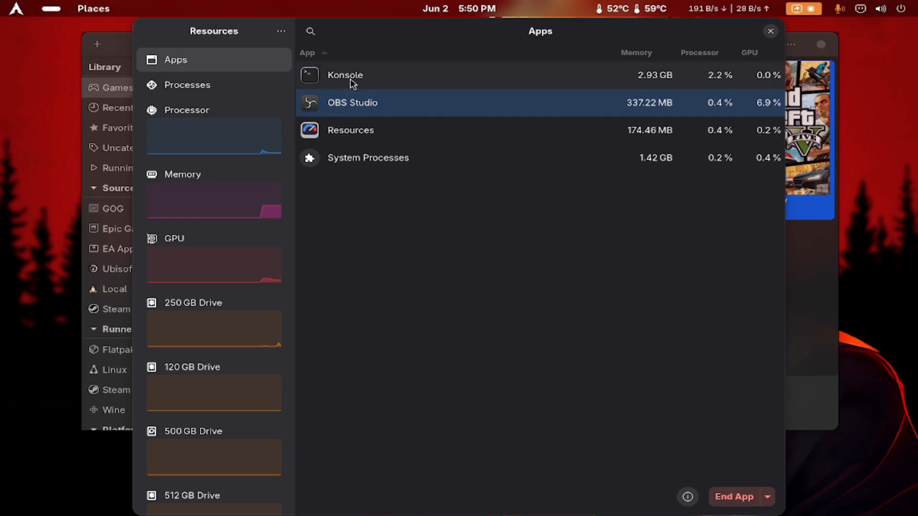
# - Return to the Resources window from Lutris and sort its list of apps by processor usage
pyautogui.click(799, 291)
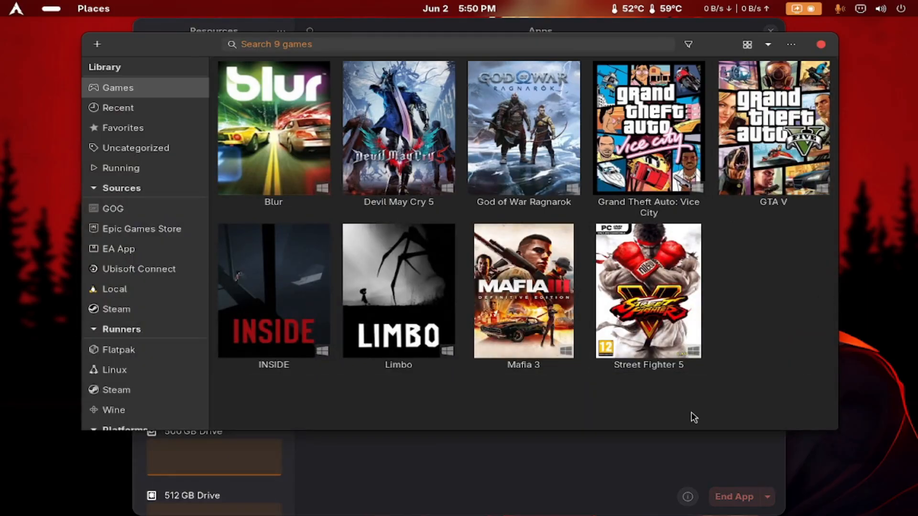
pyautogui.click(739, 474)
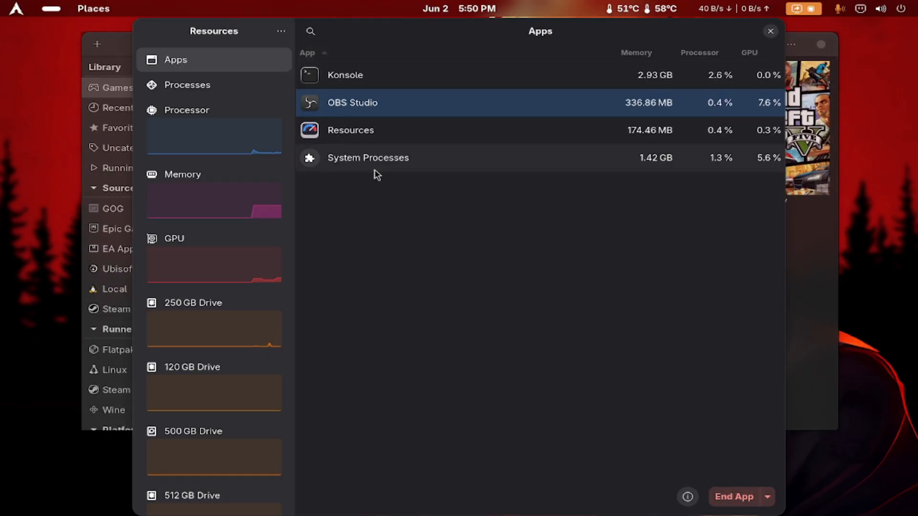
pyautogui.click(660, 53)
pyautogui.click(700, 53)
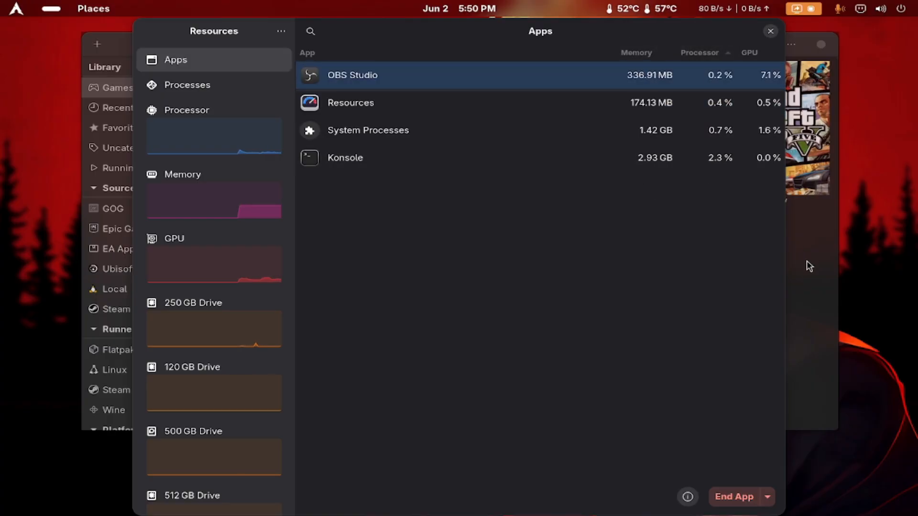
# - Cycle through the open windows to bring the running Grand Theft Auto V game to the front
pyautogui.hotkey('alt', 'Tab')
pyautogui.hotkey('alt', 'Tab')
pyautogui.hotkey('alt', 'Tab')
pyautogui.hotkey('alt', 'Tab')
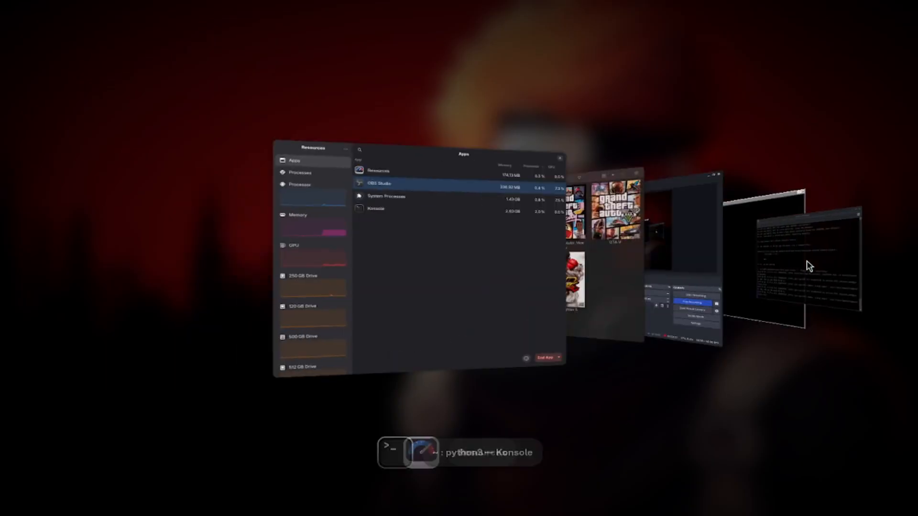
pyautogui.hotkey('alt', 'Tab')
pyautogui.hotkey('alt', 'Tab')
pyautogui.hotkey('alt', 'Tab')
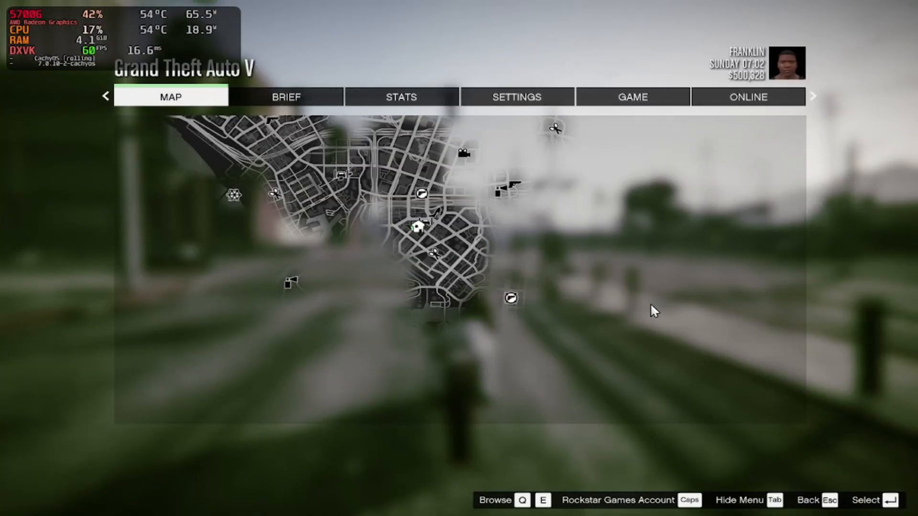
# - Resume the game from the pause menu, ride the motorcycle through the streets and dismiss the incoming phone call
pyautogui.press('Escape')
pyautogui.press('a')
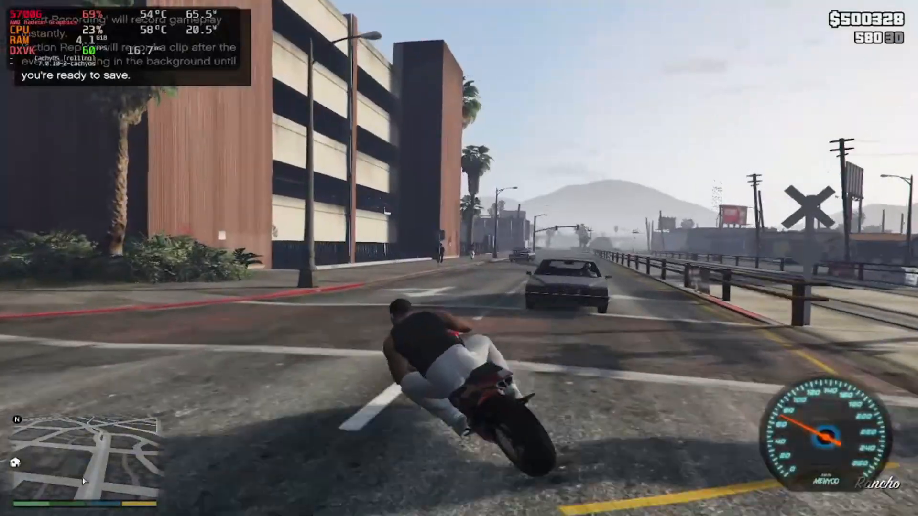
pyautogui.press('d')
pyautogui.press('a')
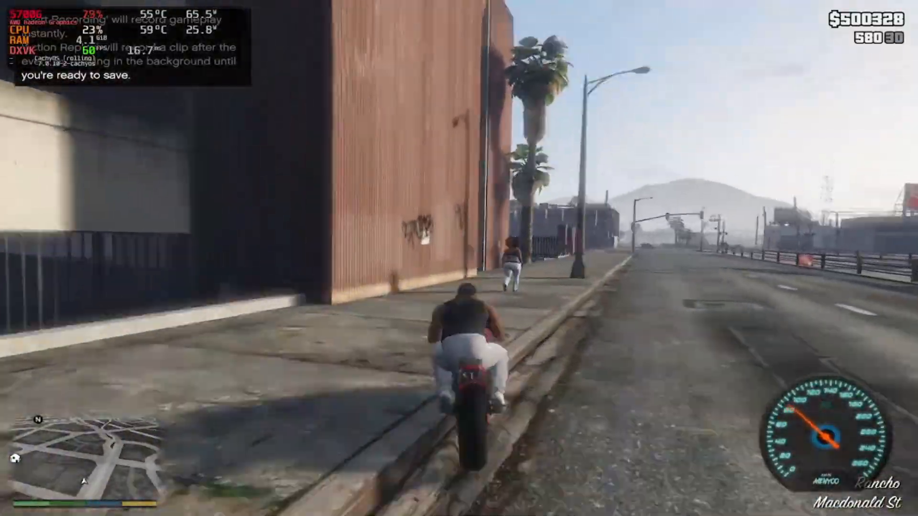
pyautogui.press('d')
pyautogui.press('d')
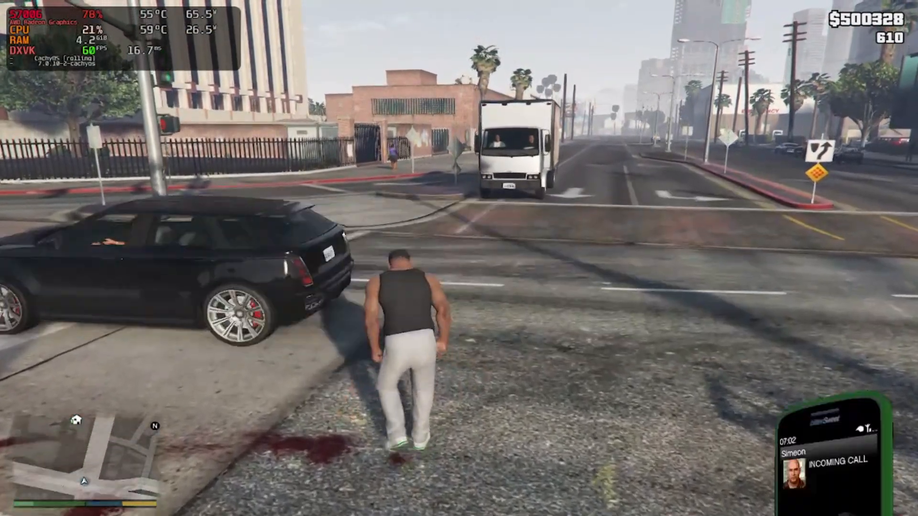
pyautogui.press('BackSpace')
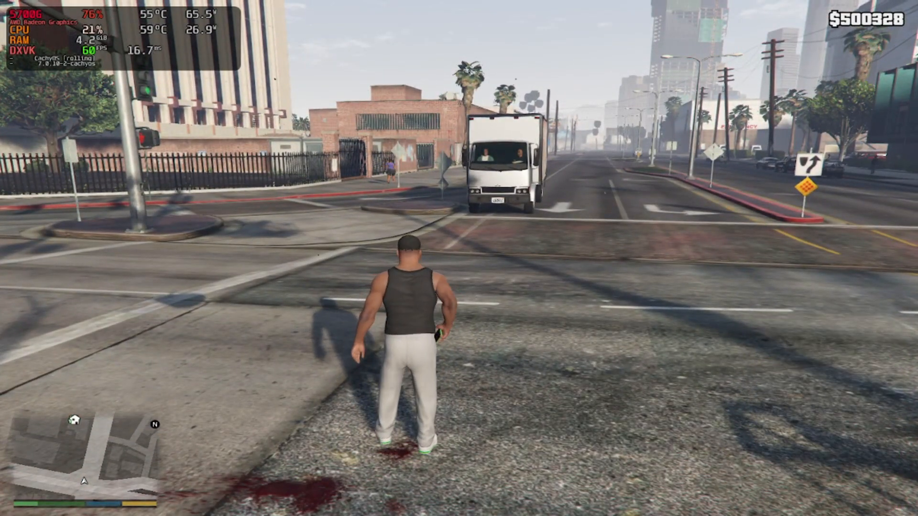
# - Quit Grand Theft Auto V to the desktop and close the Resources window
pyautogui.press('Escape')
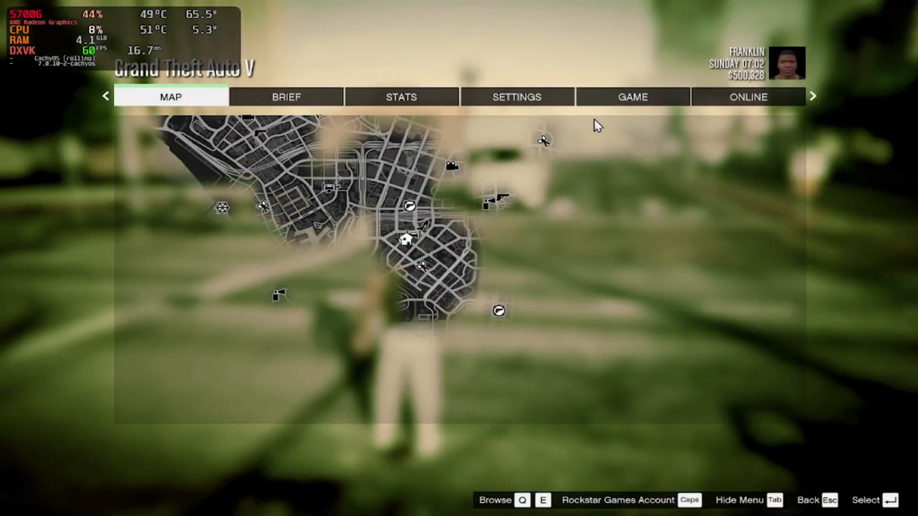
pyautogui.click(613, 101)
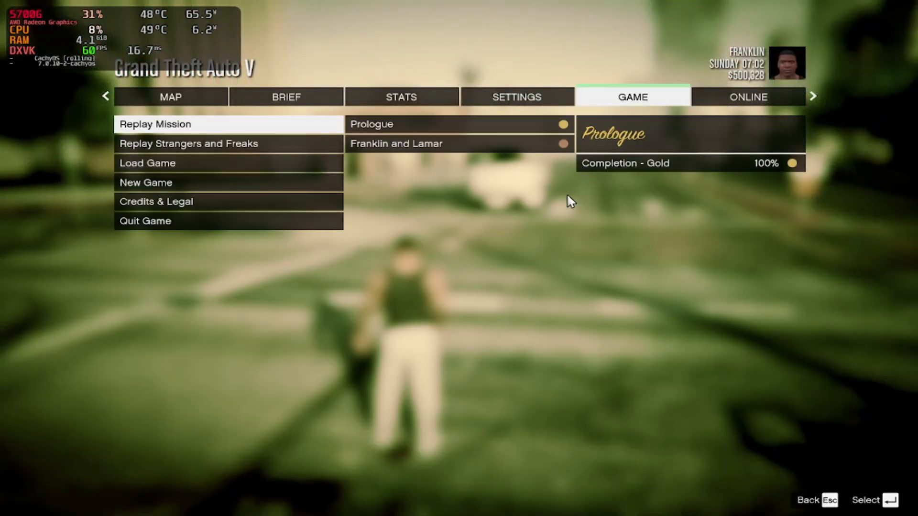
pyautogui.click(152, 223)
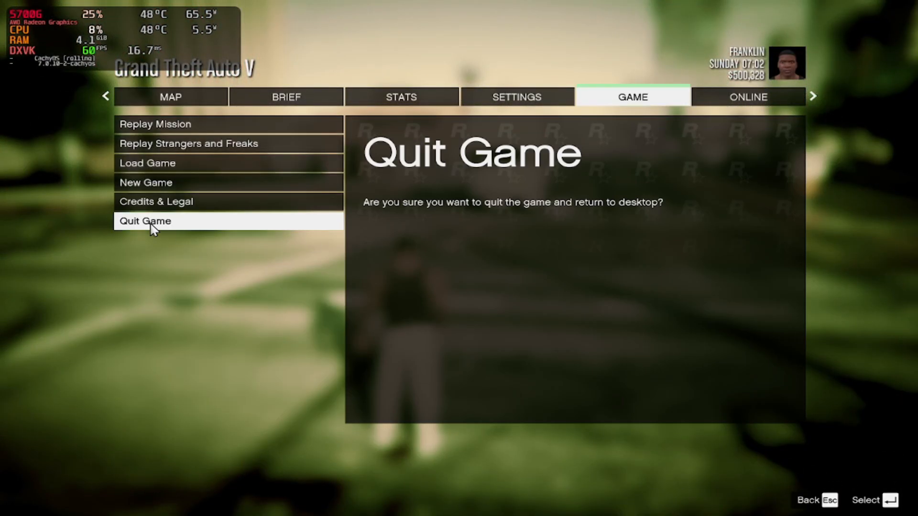
pyautogui.click(879, 501)
pyautogui.click(868, 504)
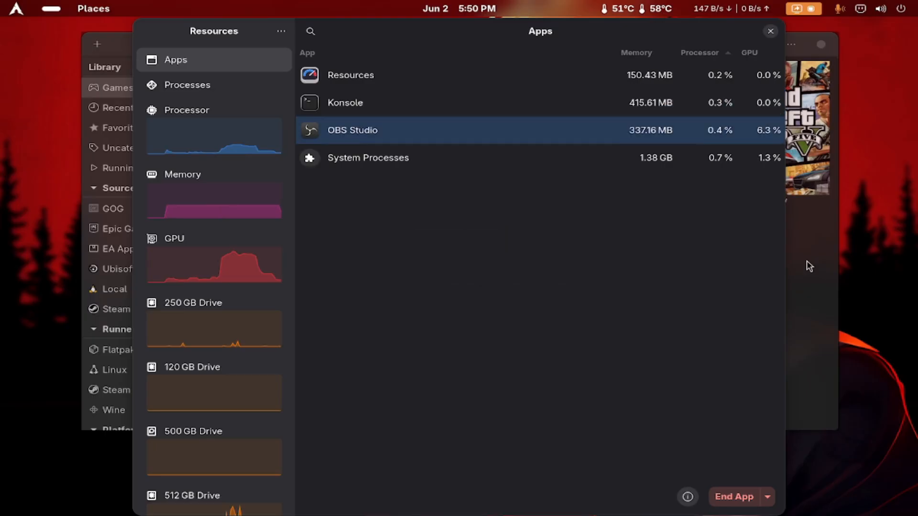
pyautogui.click(770, 31)
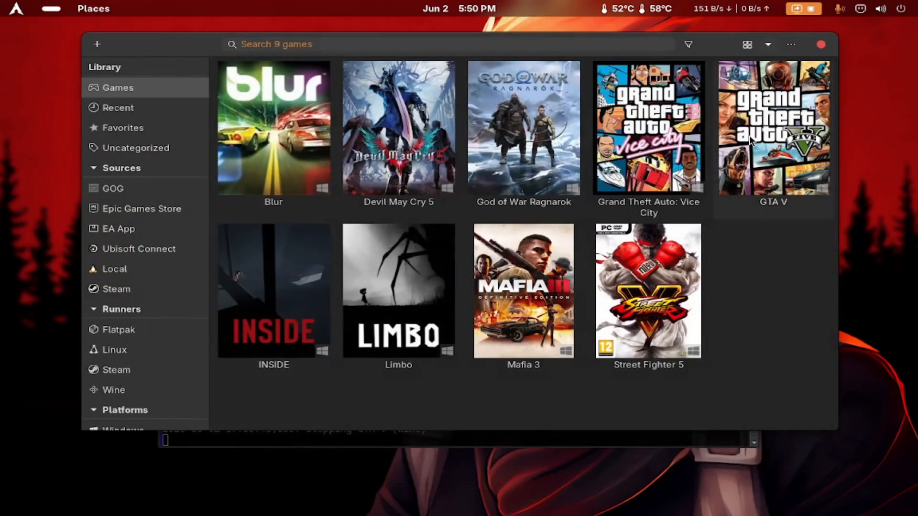
# - Uninstall GTA V in Lutris with Remove from Library enabled, and close Lutris
pyautogui.click(754, 149)
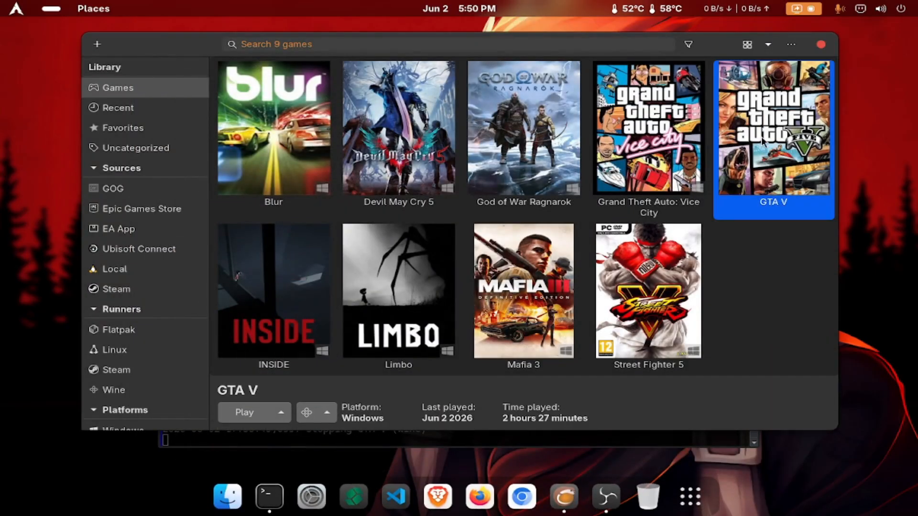
pyautogui.rightClick(762, 141)
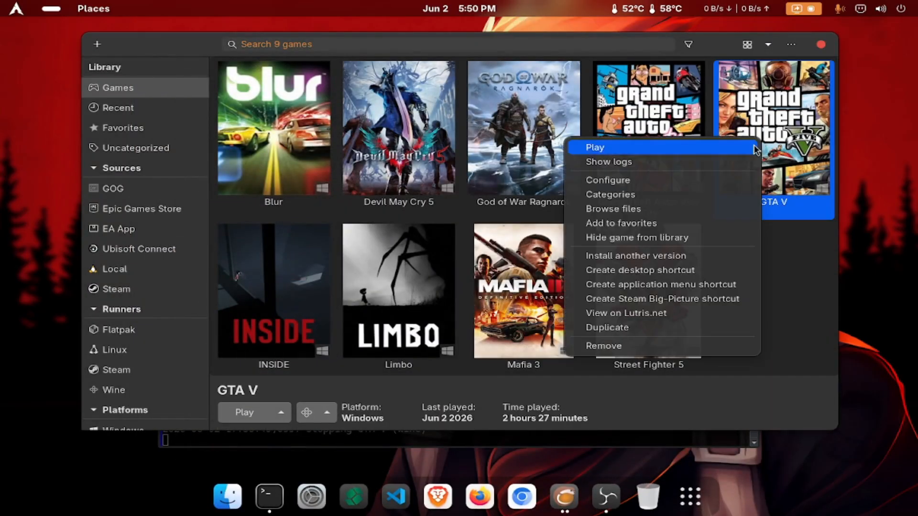
pyautogui.click(618, 348)
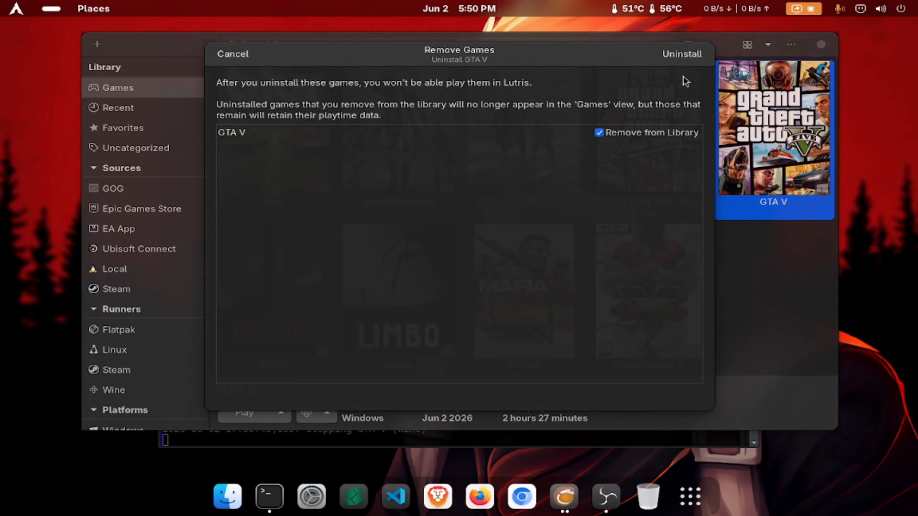
pyautogui.click(703, 61)
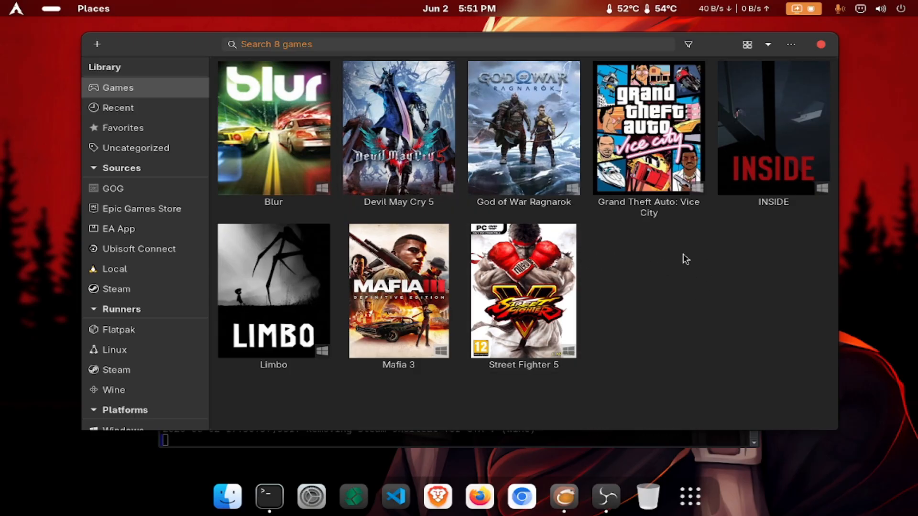
pyautogui.click(821, 44)
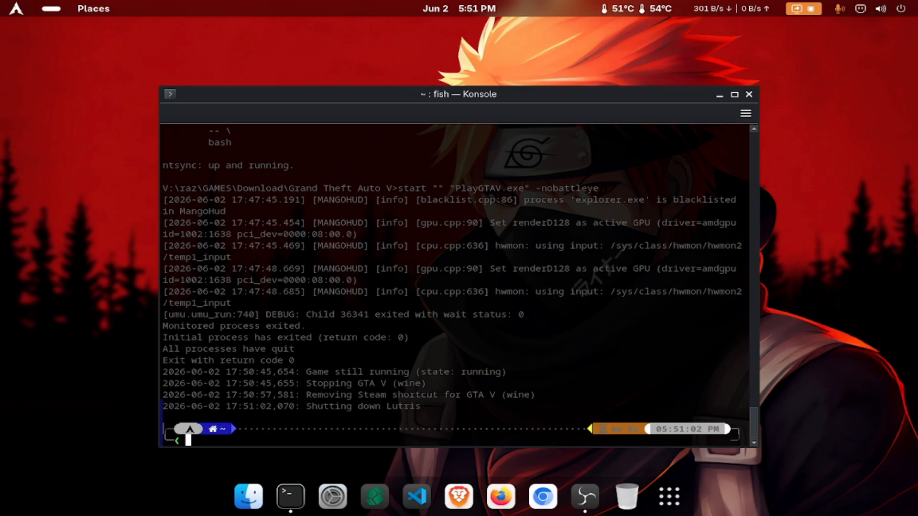
# - Clear the Konsole terminal and run fastfetch to display the system information
pyautogui.write('clear')
pyautogui.press('Return')
pyautogui.write('fas')
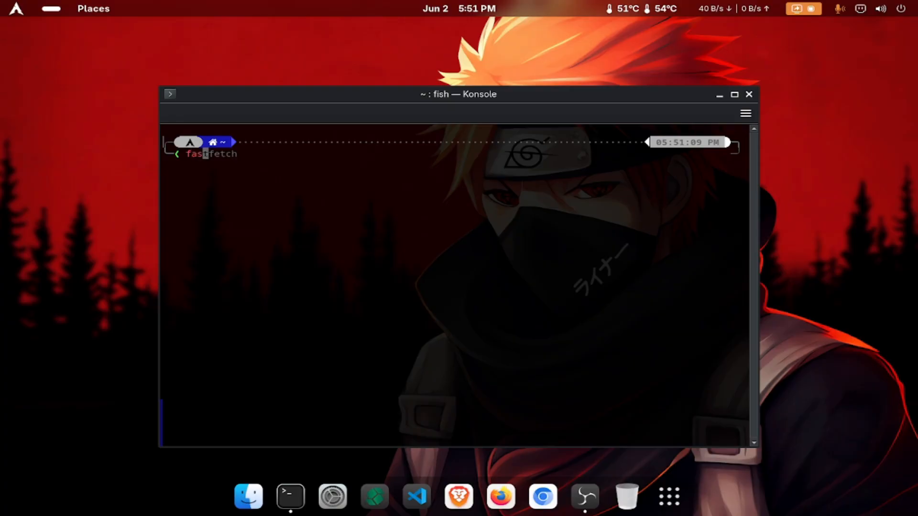
pyautogui.press('Right')
pyautogui.press('Return')
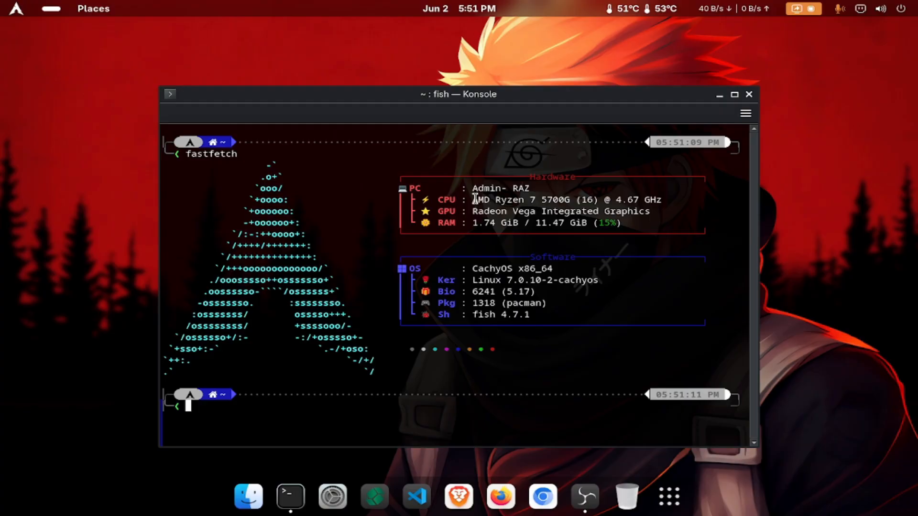
# - Highlight the GPU, RAM and OS entries in the fastfetch output one after another, and clear the selection
pyautogui.moveTo(474, 200)
pyautogui.mouseDown()
pyautogui.moveTo(648, 211)
pyautogui.moveTo(684, 192)
pyautogui.moveTo(684, 205)
pyautogui.moveTo(648, 211)
pyautogui.moveTo(475, 215)
pyautogui.mouseUp()
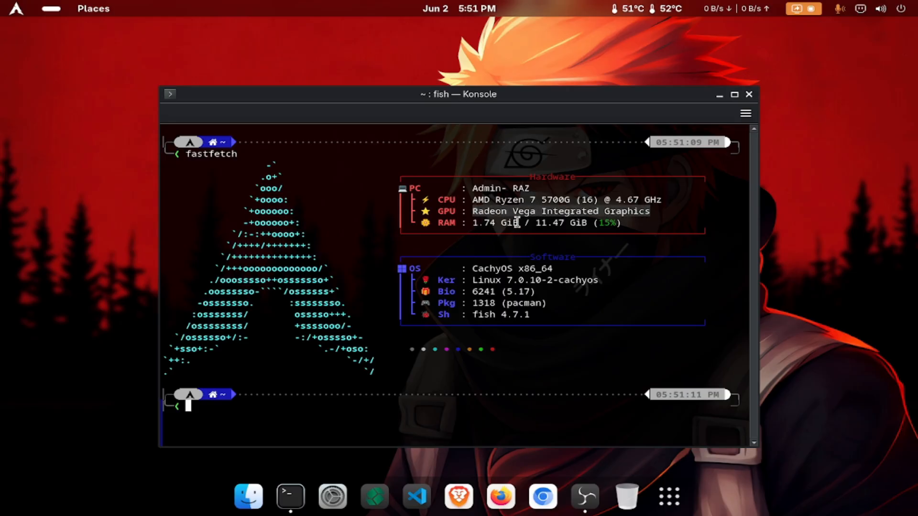
pyautogui.moveTo(547, 224); pyautogui.dragTo(472, 224)
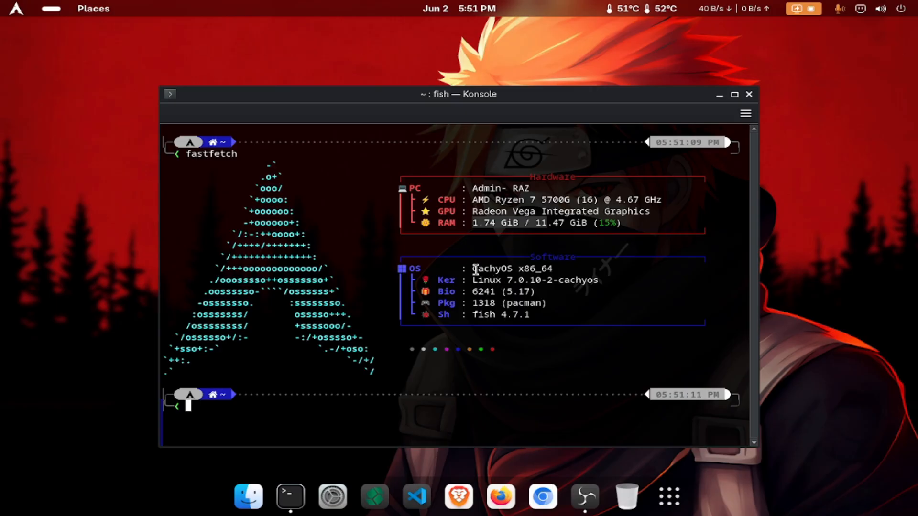
pyautogui.moveTo(473, 270); pyautogui.dragTo(553, 272)
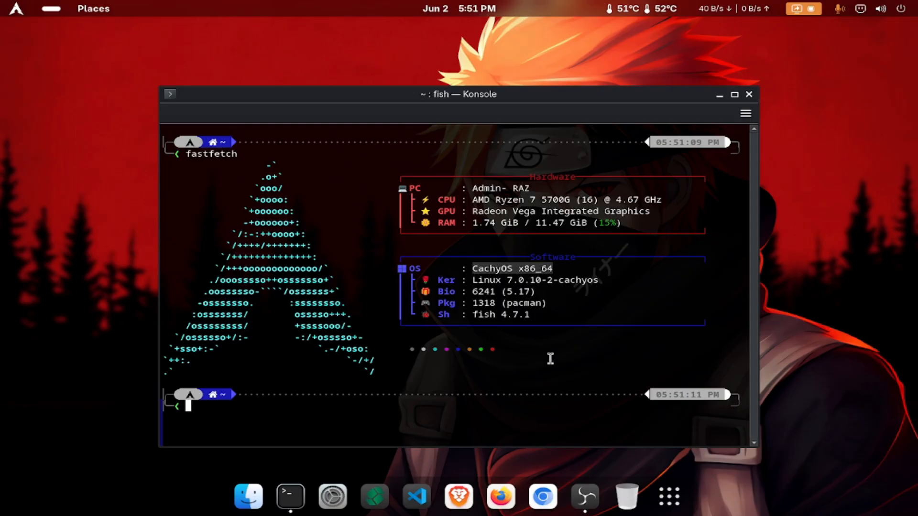
pyautogui.click(310, 408)
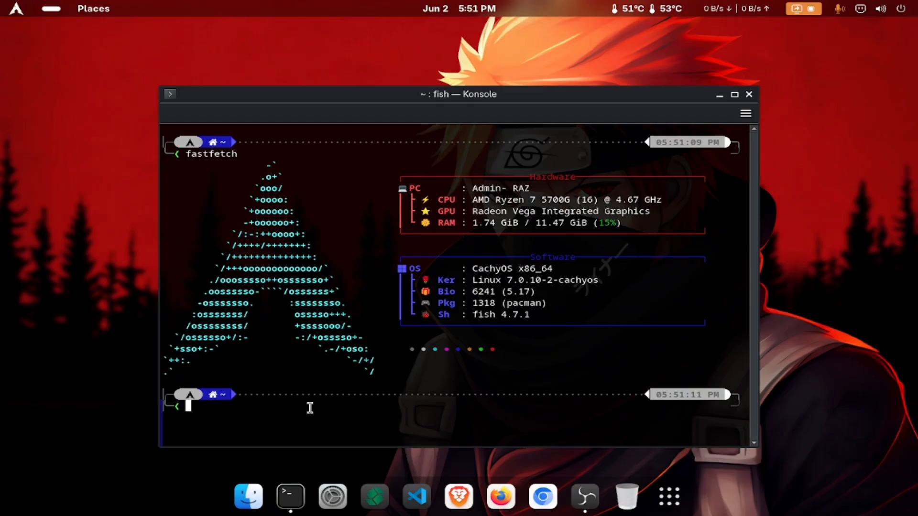
# - Run a full system upgrade with sudo pacman -Syu, submitting the sudo password, and exit the terminal
pyautogui.write('sudo pacman -Syu')
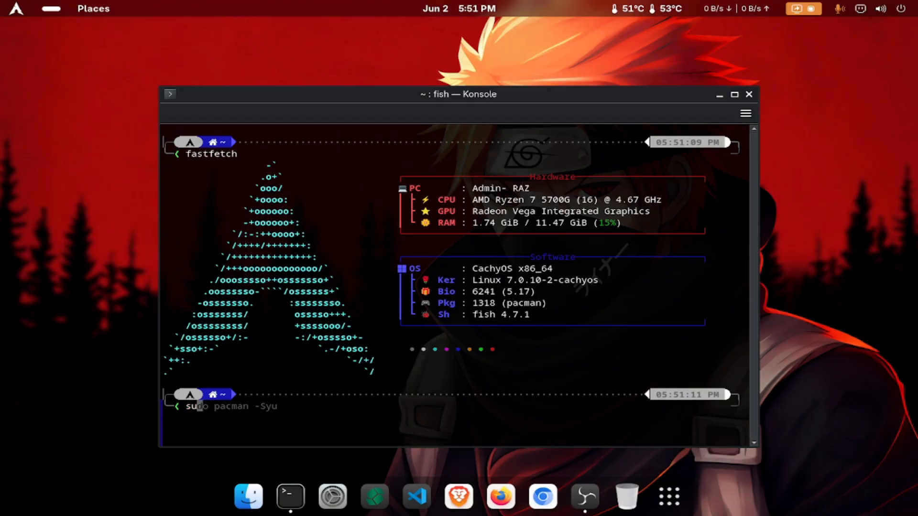
pyautogui.press('Right')
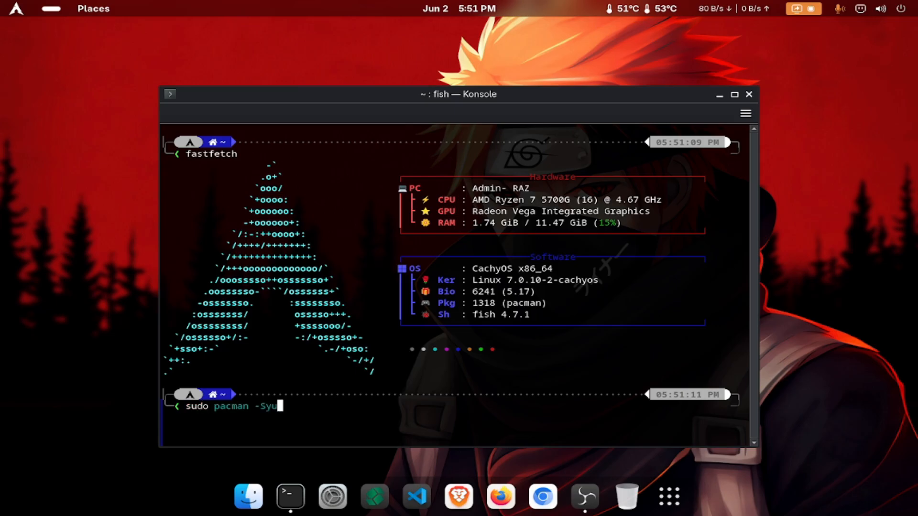
pyautogui.press('Return')
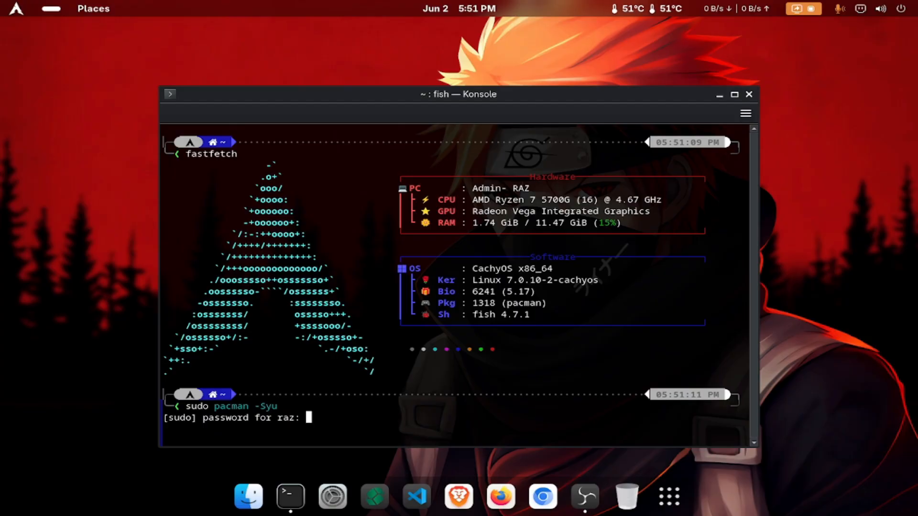
pyautogui.press('Return')
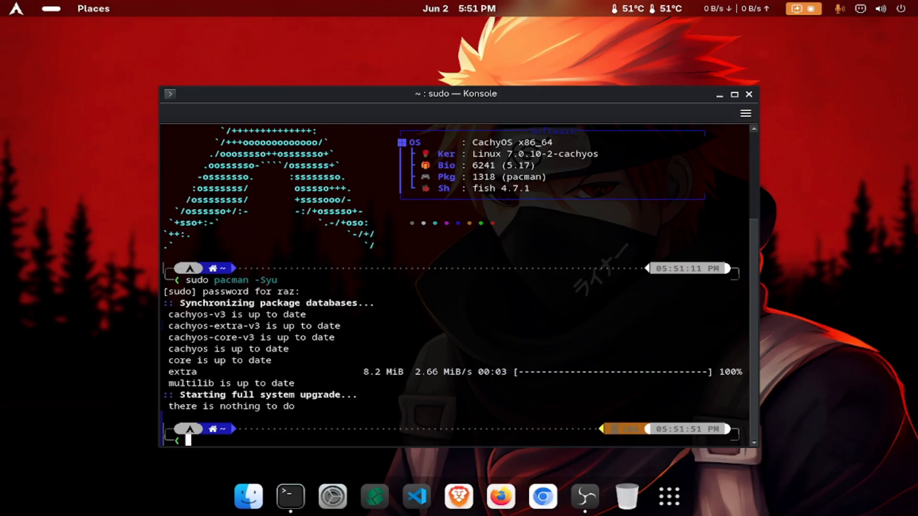
pyautogui.write('exit')
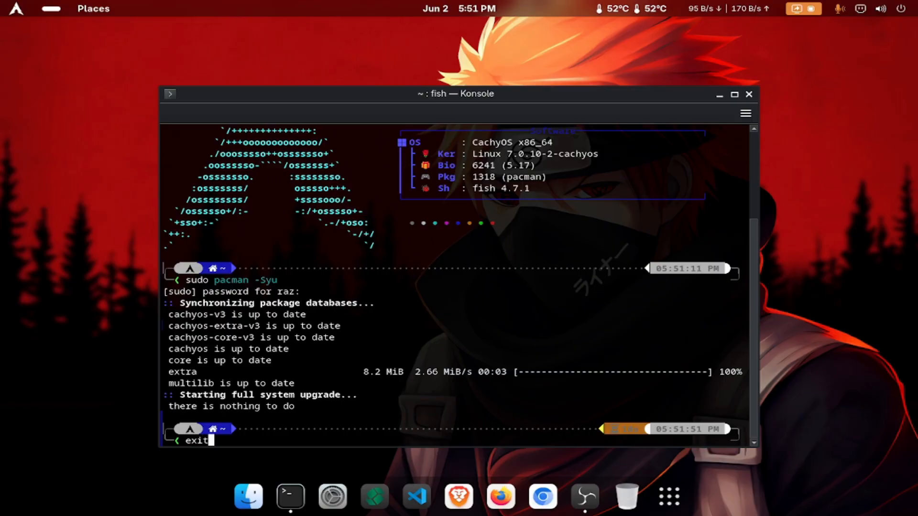
pyautogui.press('Return')
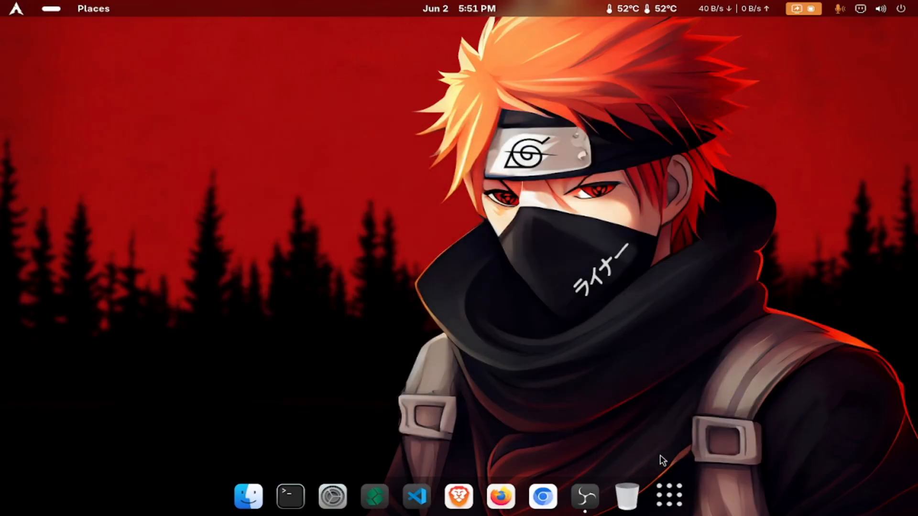
# - Look through the Cachy OS folder in the application overview, and leave and reopen the overview
pyautogui.click(671, 492)
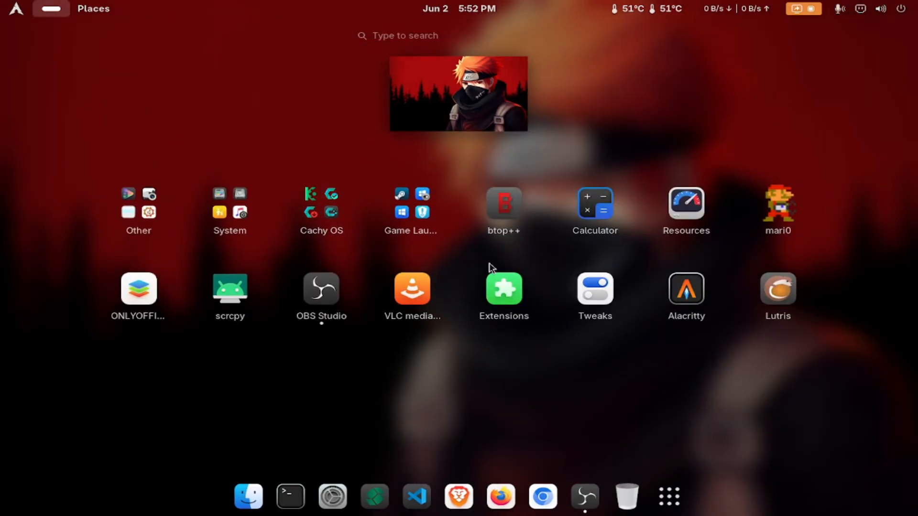
pyautogui.click(319, 234)
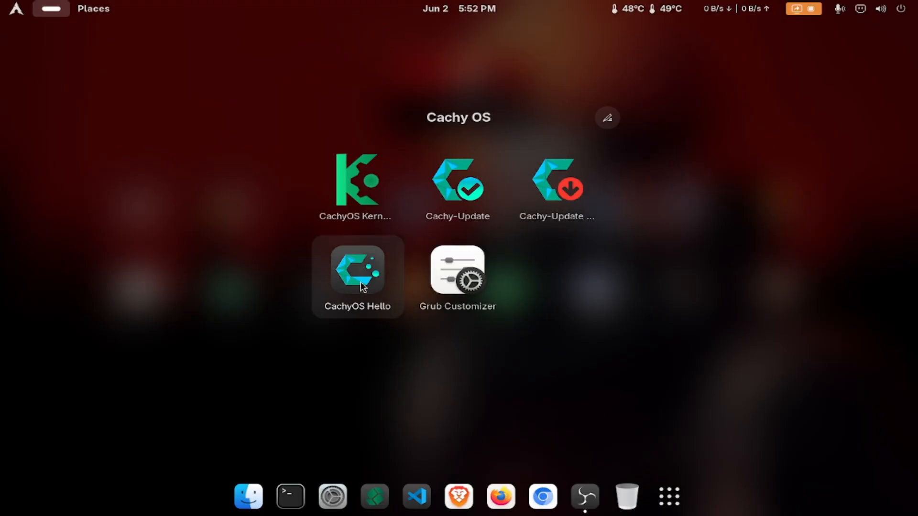
pyautogui.click(671, 497)
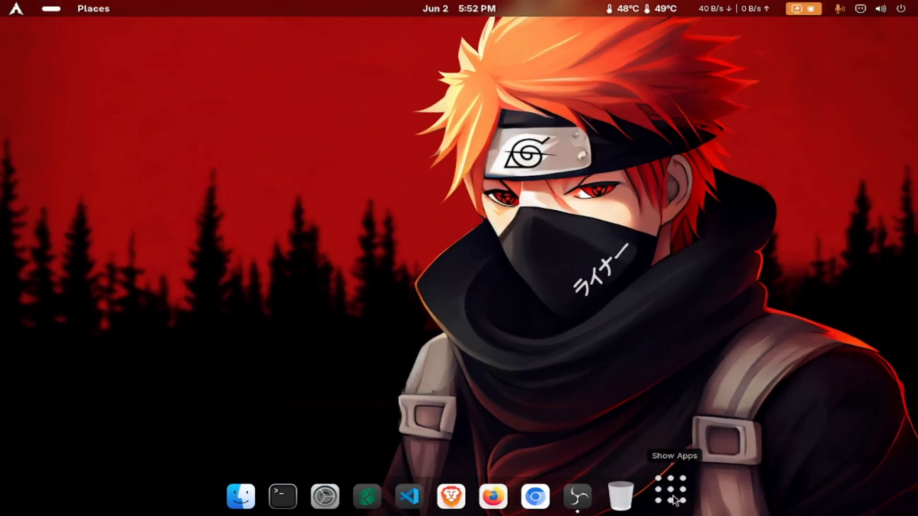
pyautogui.click(675, 500)
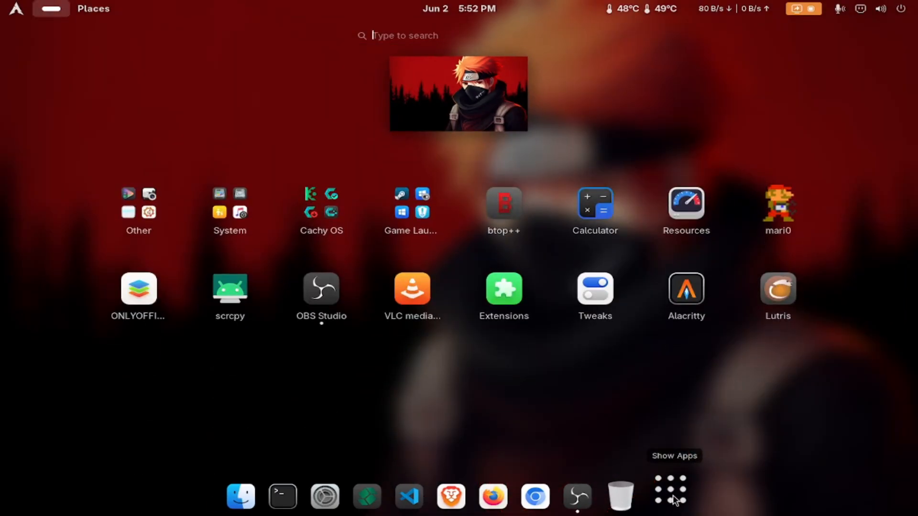
# - Open CachyOS Hello, run Install Gaming packages from its Apps/Tweaks page, dismiss the info message, and close the window
pyautogui.write('he')
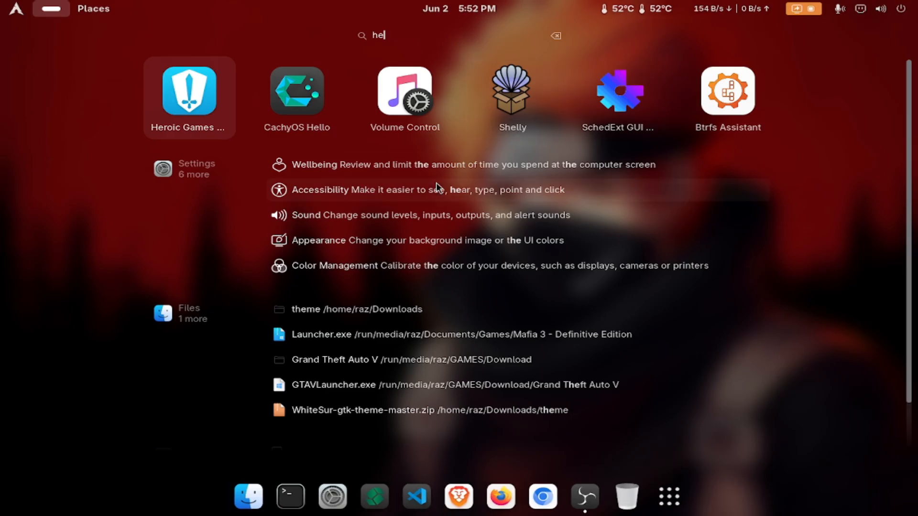
pyautogui.click(277, 93)
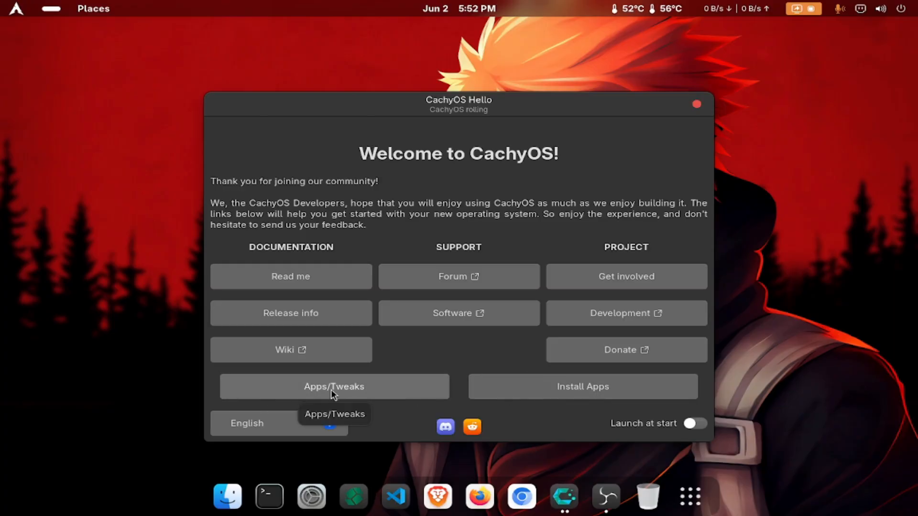
pyautogui.click(366, 385)
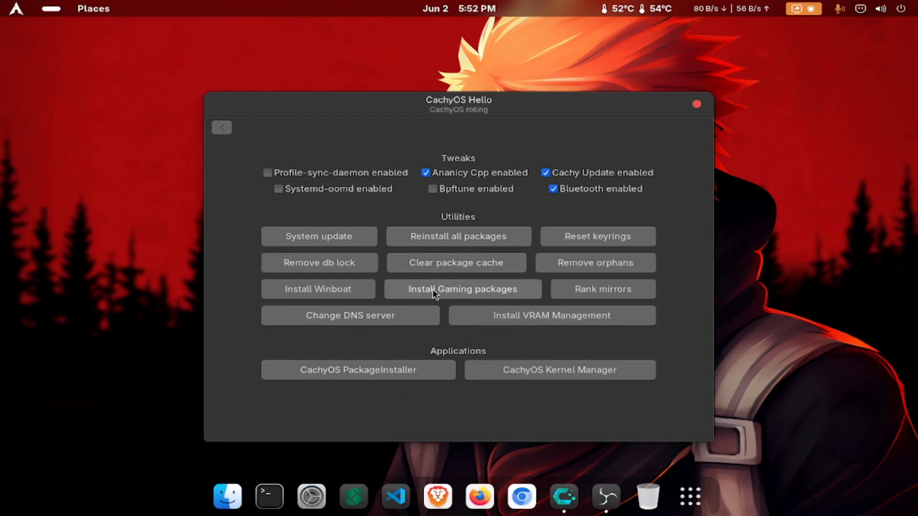
pyautogui.click(459, 296)
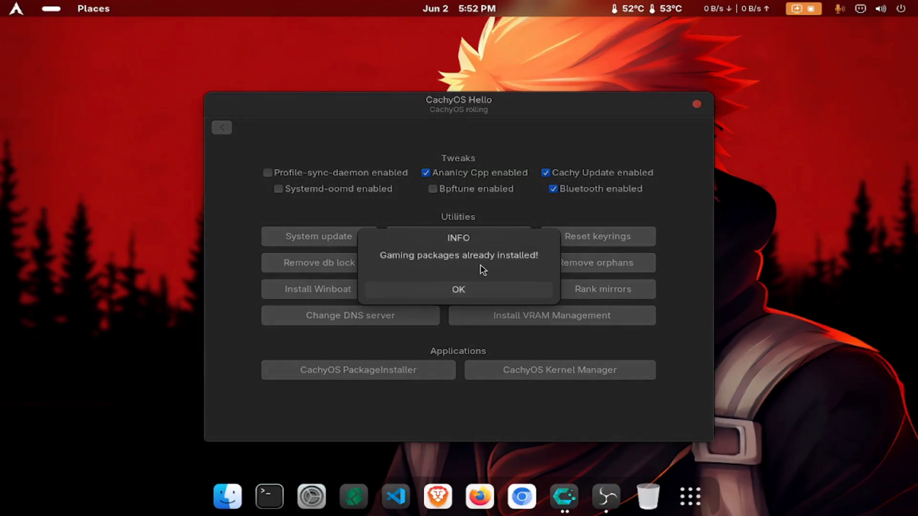
pyautogui.click(459, 290)
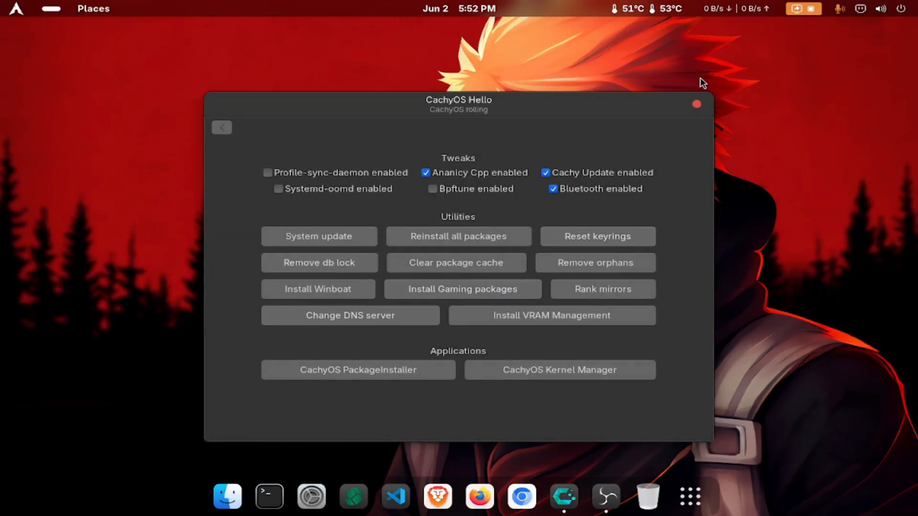
pyautogui.click(697, 105)
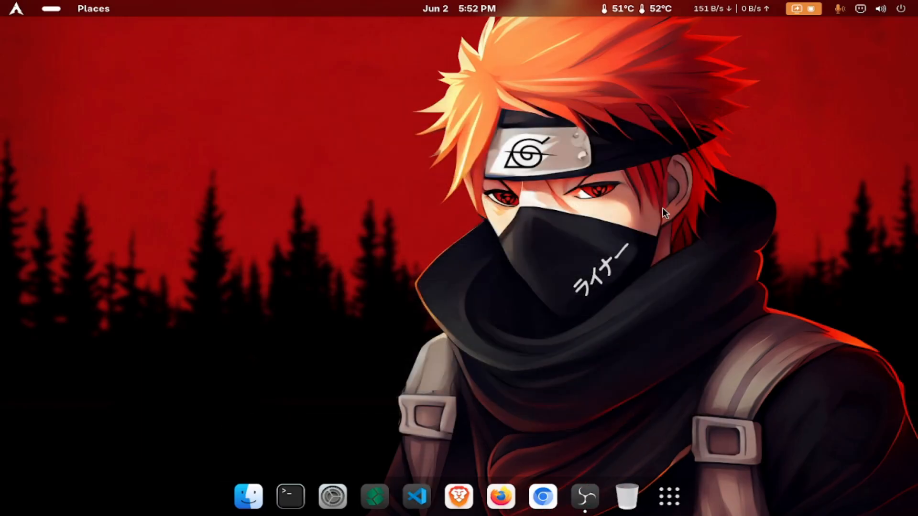
# - Open a Konsole terminal and launch Lutris with the lutris command
pyautogui.click(290, 496)
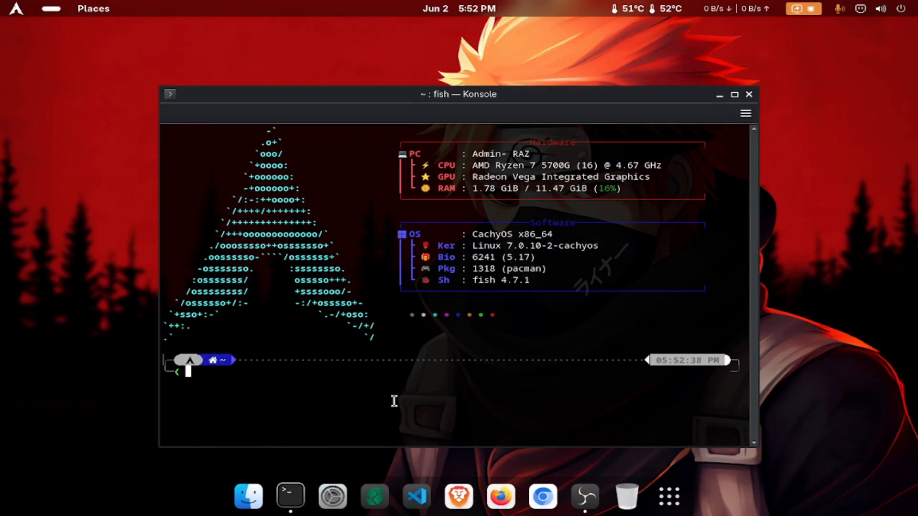
pyautogui.write('lutris')
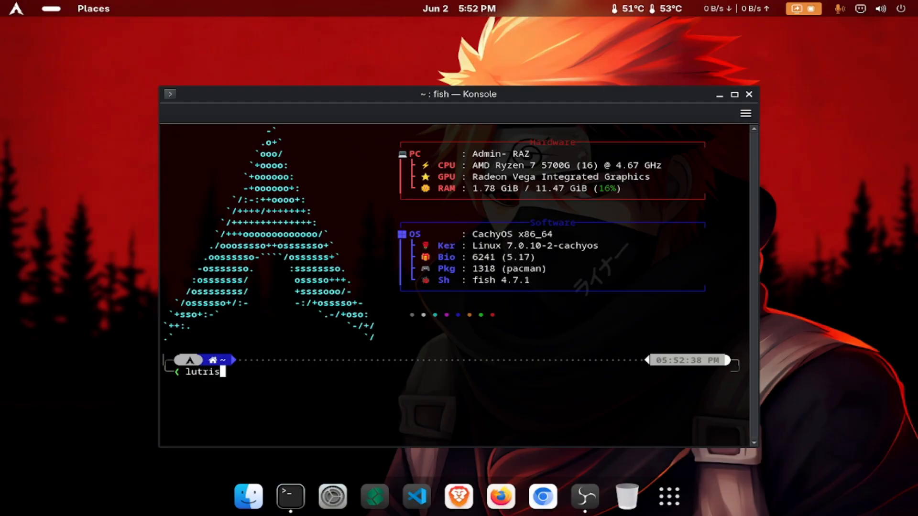
pyautogui.press('Return')
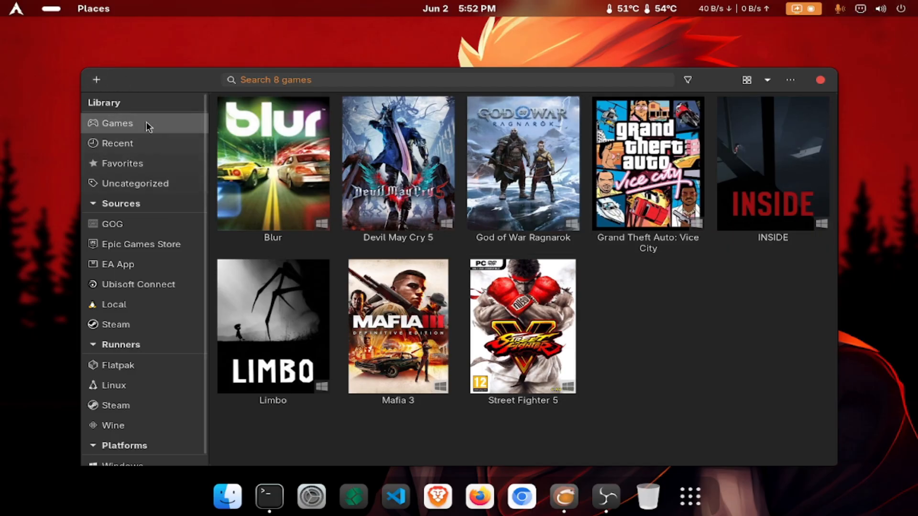
# - Open the Lutris preferences, find Wine in the list of runners, and review its version management before closing that dialog
pyautogui.click(792, 85)
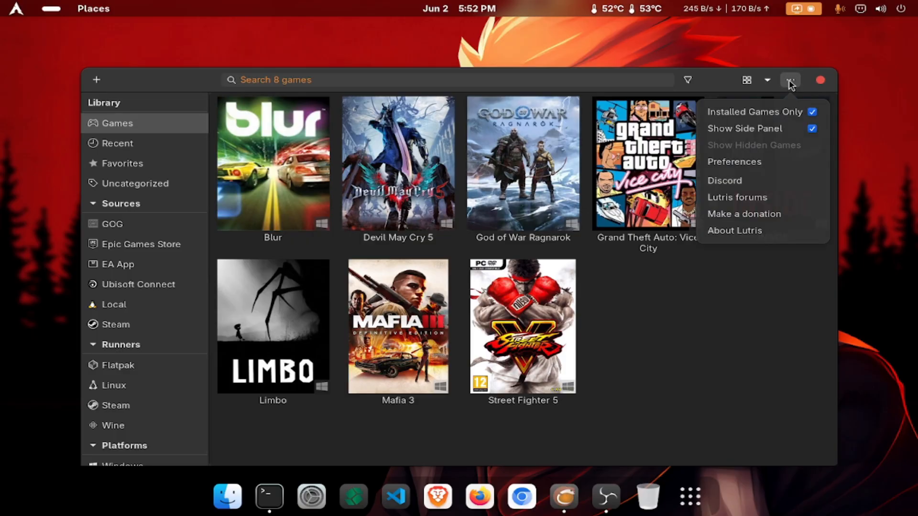
pyautogui.click(751, 164)
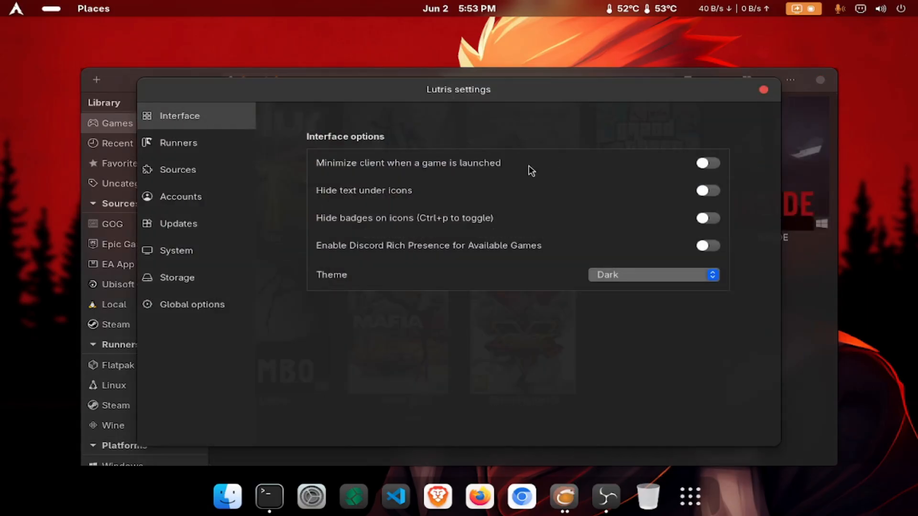
pyautogui.moveTo(531, 170)
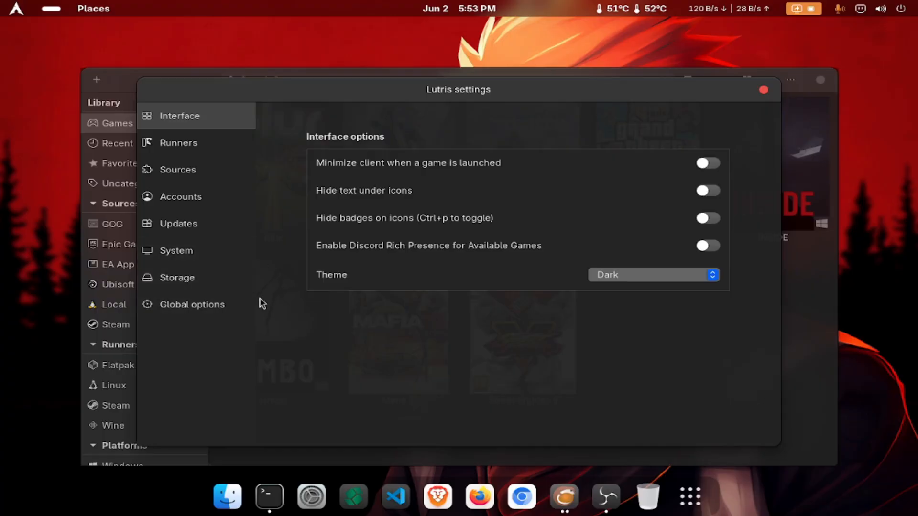
pyautogui.click(185, 146)
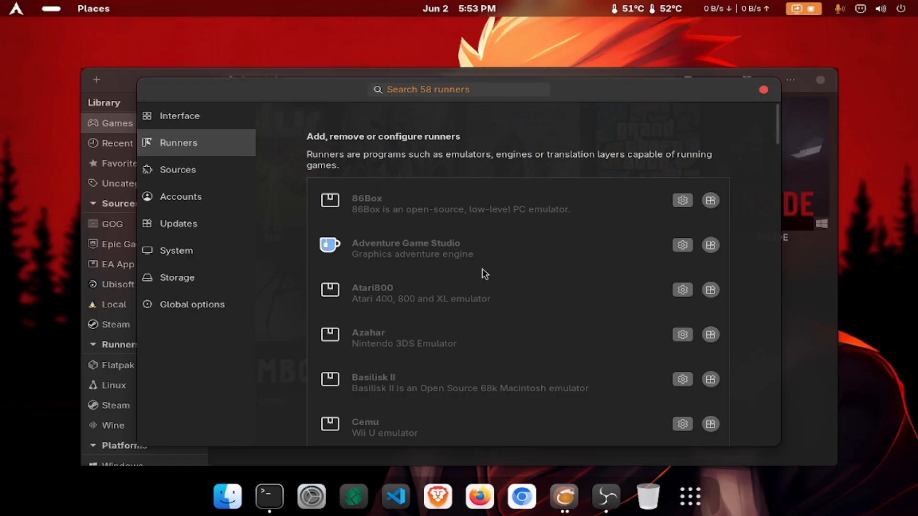
pyautogui.scroll(-15, 479, 275)
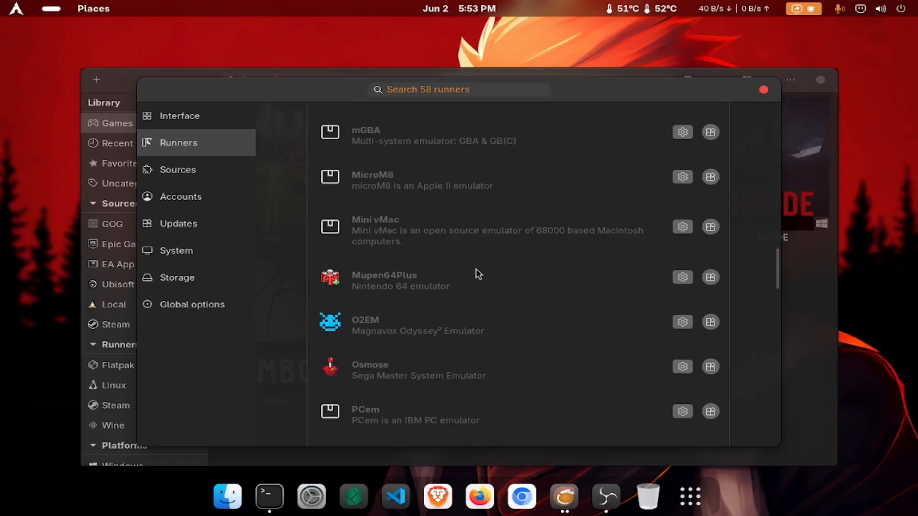
pyautogui.scroll(3, 476, 252)
pyautogui.scroll(-15, 484, 282)
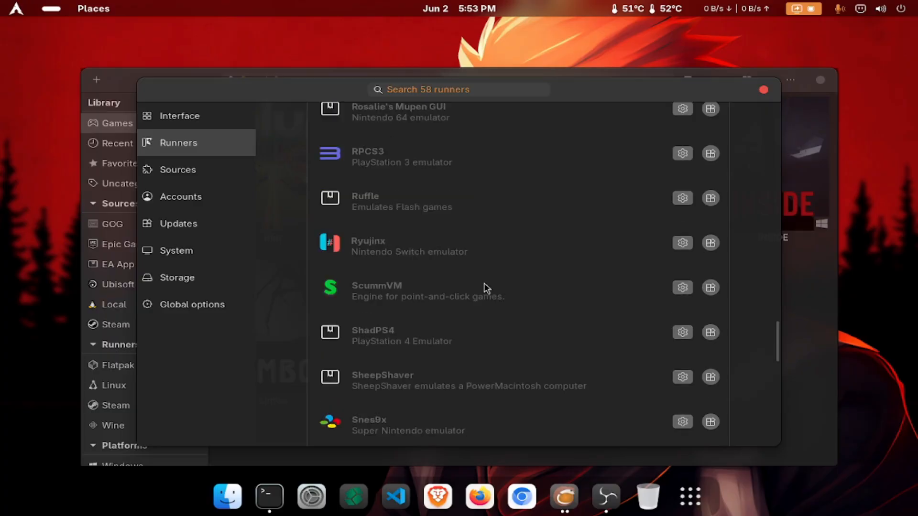
pyautogui.scroll(-5, 484, 283)
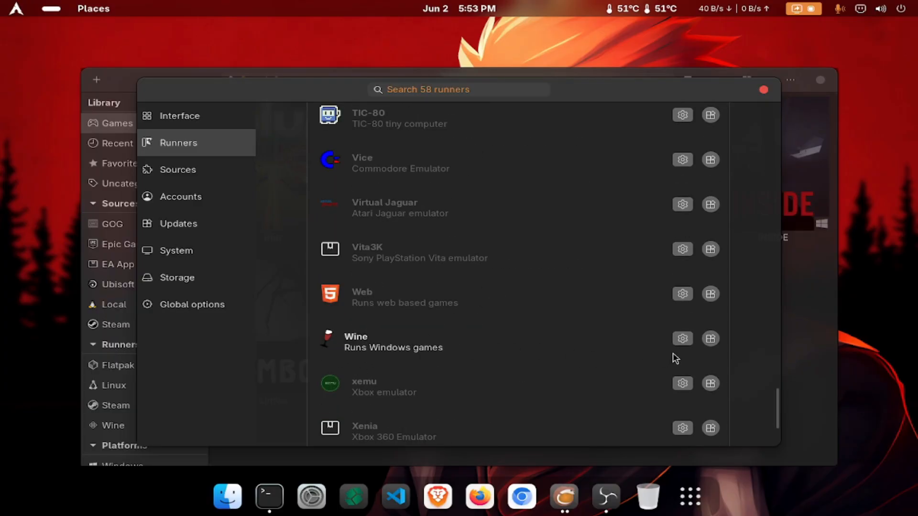
pyautogui.click(711, 339)
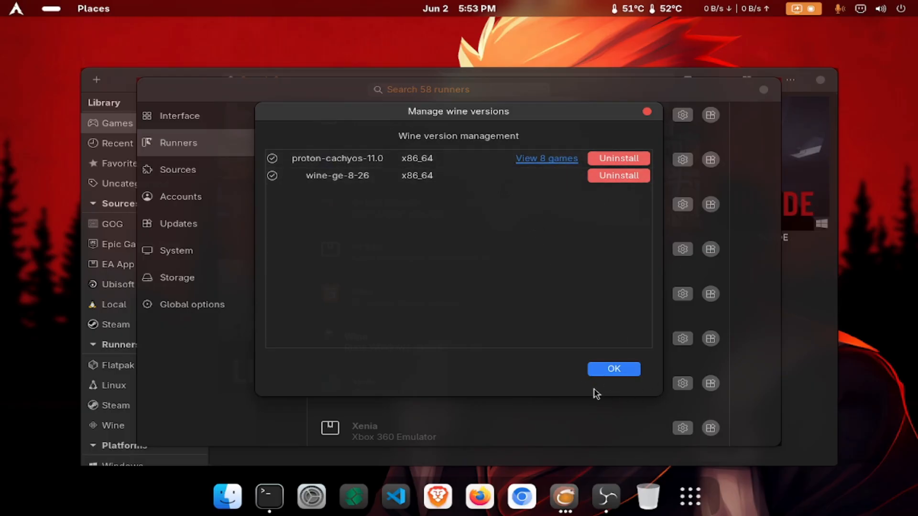
pyautogui.click(611, 369)
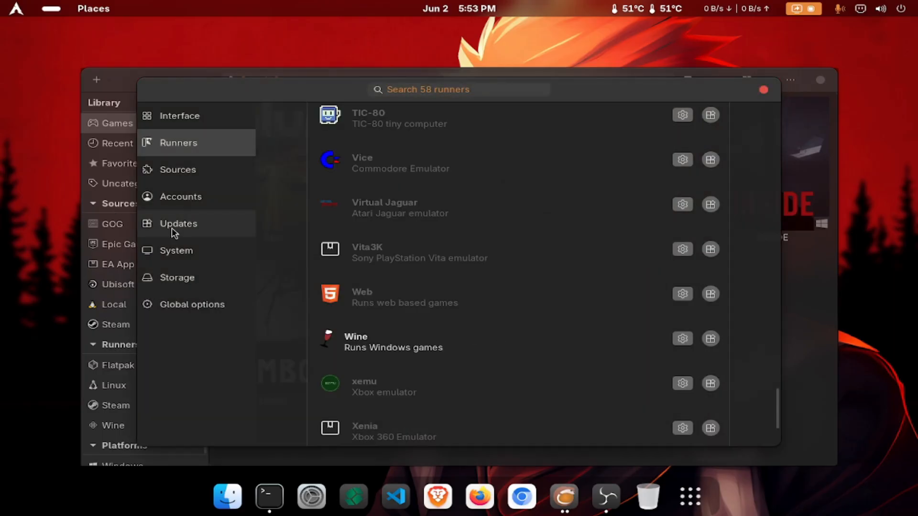
# - Look through the Global options, Storage and System settings, and check for Lutris runtime updates
pyautogui.click(192, 302)
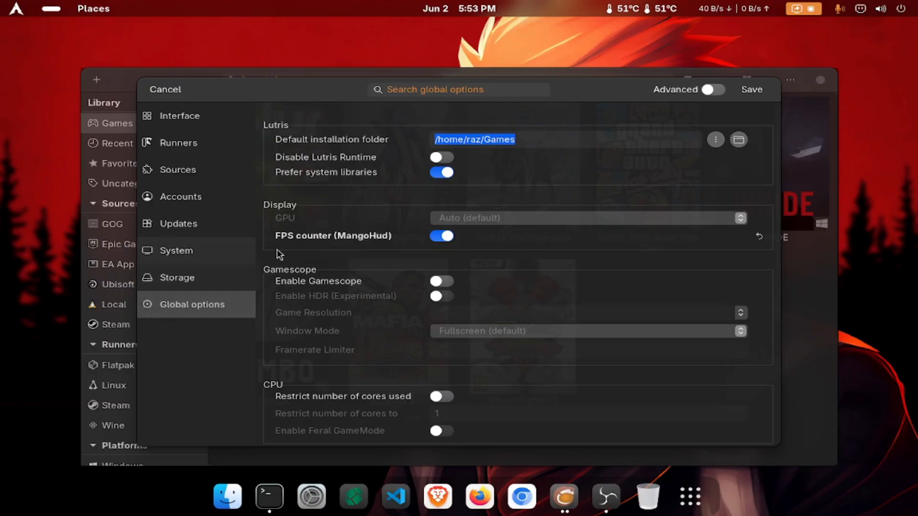
pyautogui.click(190, 279)
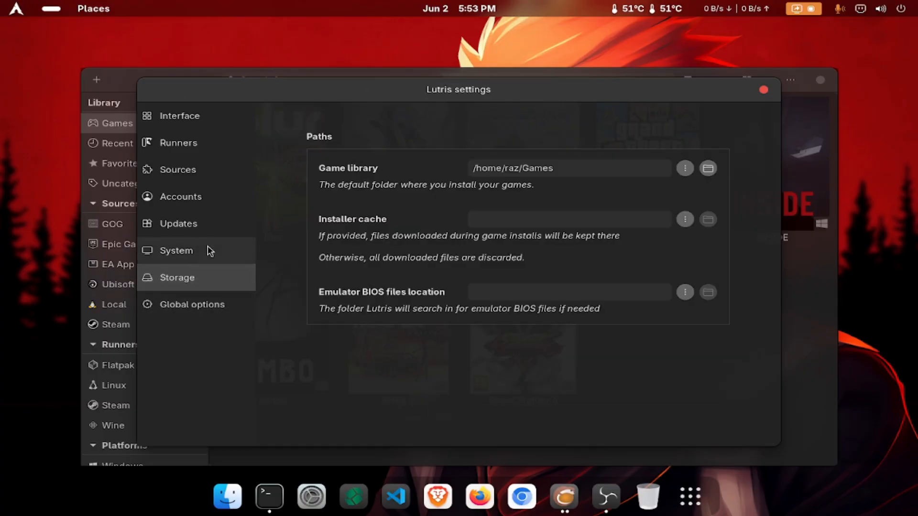
pyautogui.click(209, 250)
pyautogui.click(205, 231)
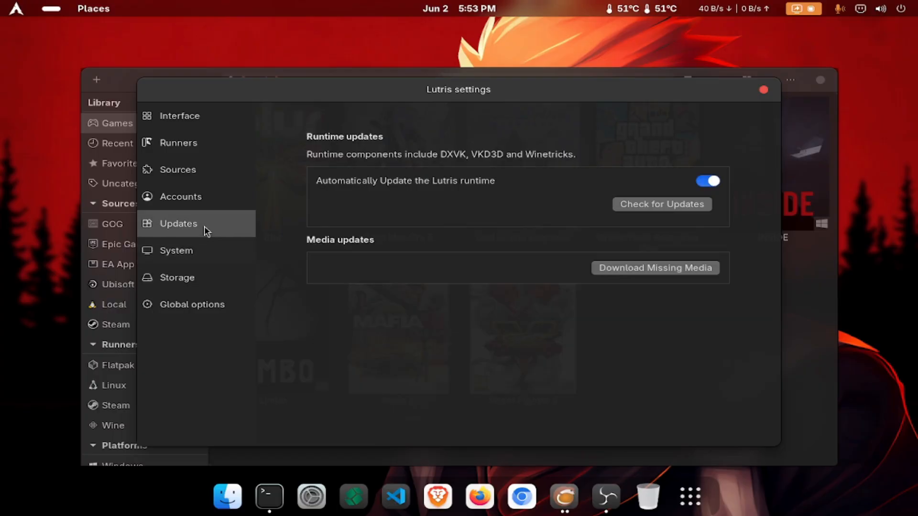
pyautogui.click(651, 210)
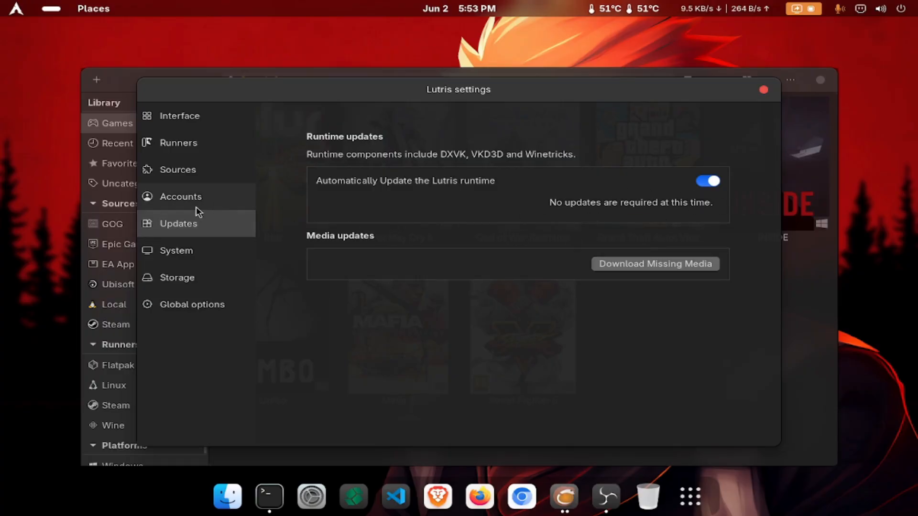
# - Review the Sources and Runners pages and close the Lutris settings
pyautogui.click(184, 176)
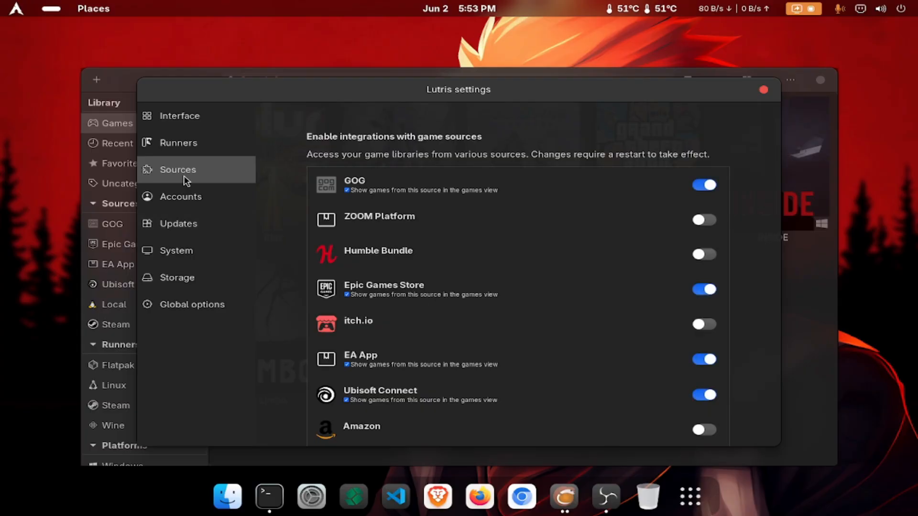
pyautogui.click(185, 141)
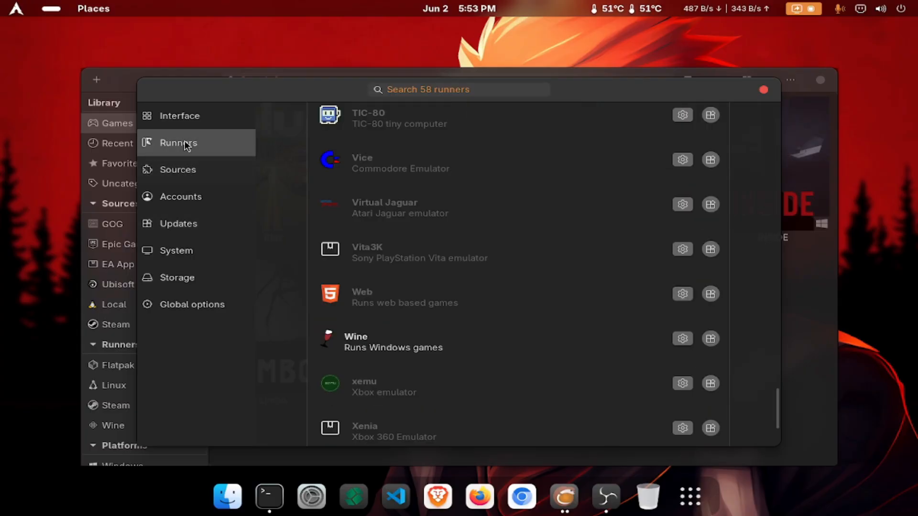
pyautogui.click(764, 91)
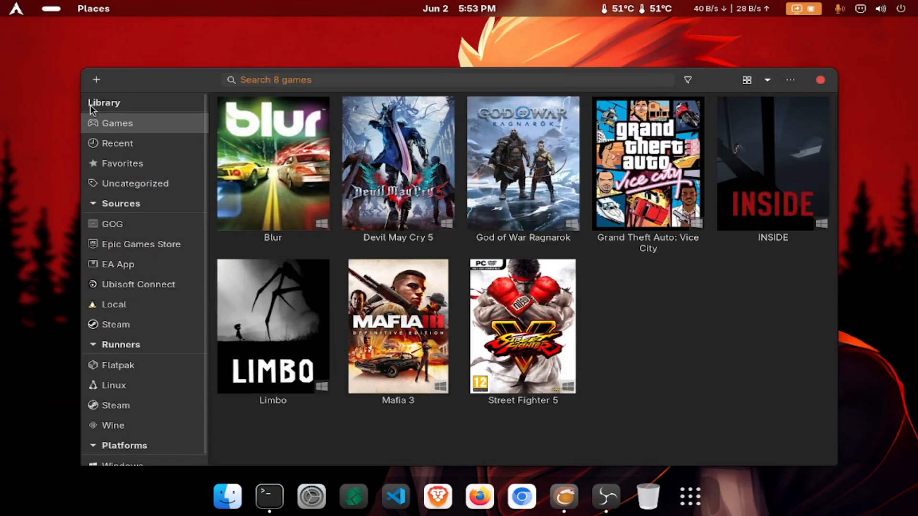
# - Open the dialog for adding games to Lutris, and bring up the Files app in a maximized window
pyautogui.click(98, 81)
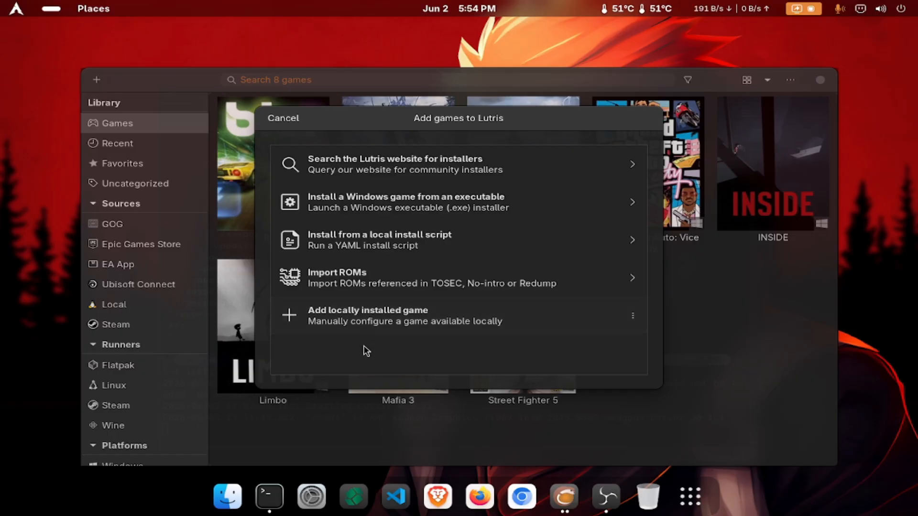
pyautogui.click(229, 492)
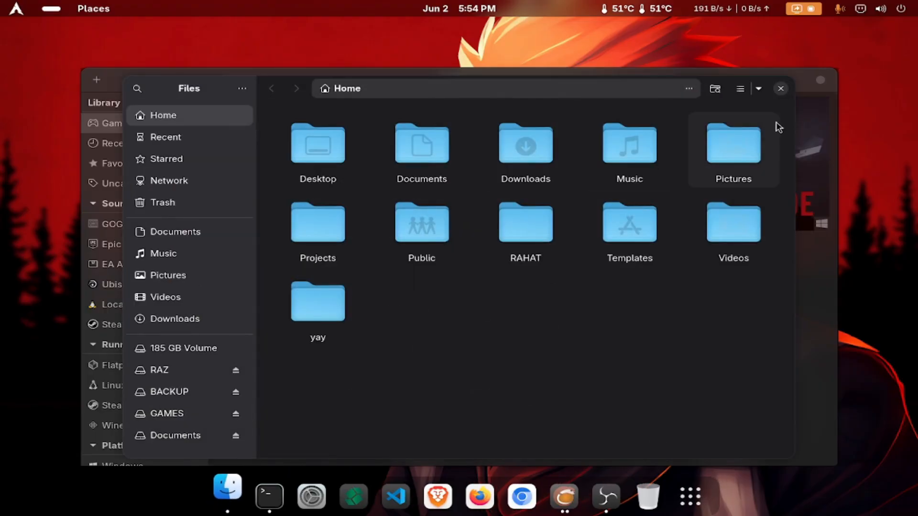
pyautogui.doubleClick(271, 101)
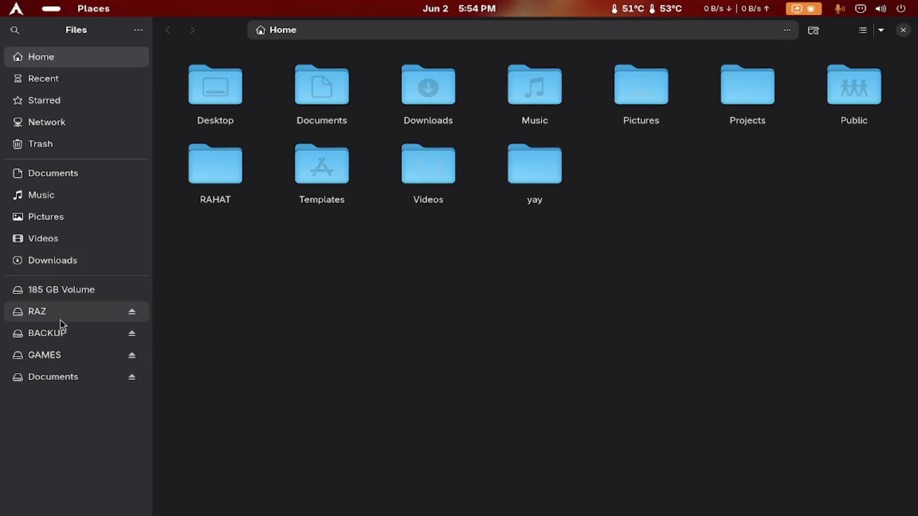
# - Unmount the GAMES drive in Files and dismiss the notification
pyautogui.rightClick(58, 365)
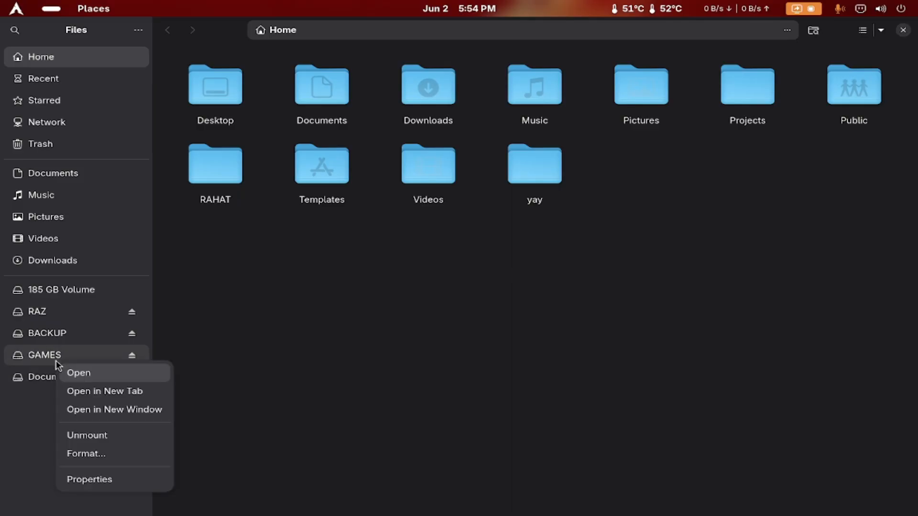
pyautogui.click(87, 435)
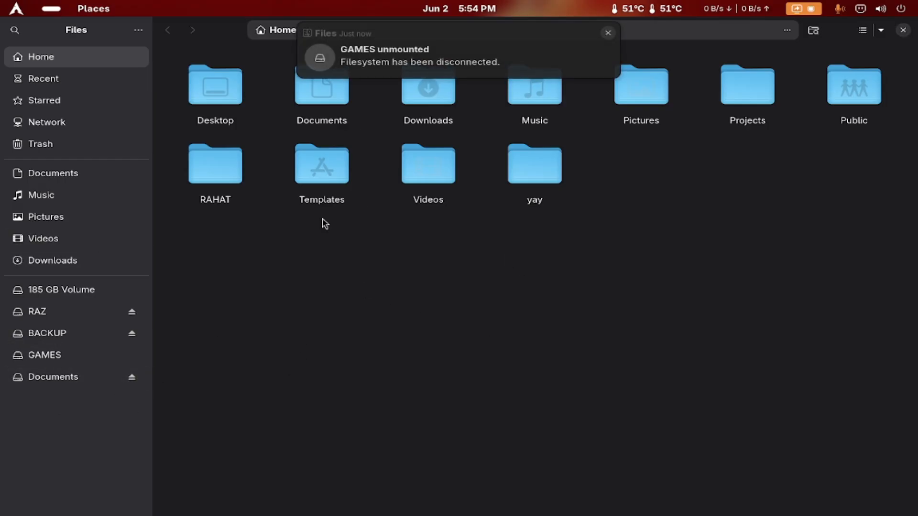
pyautogui.click(608, 32)
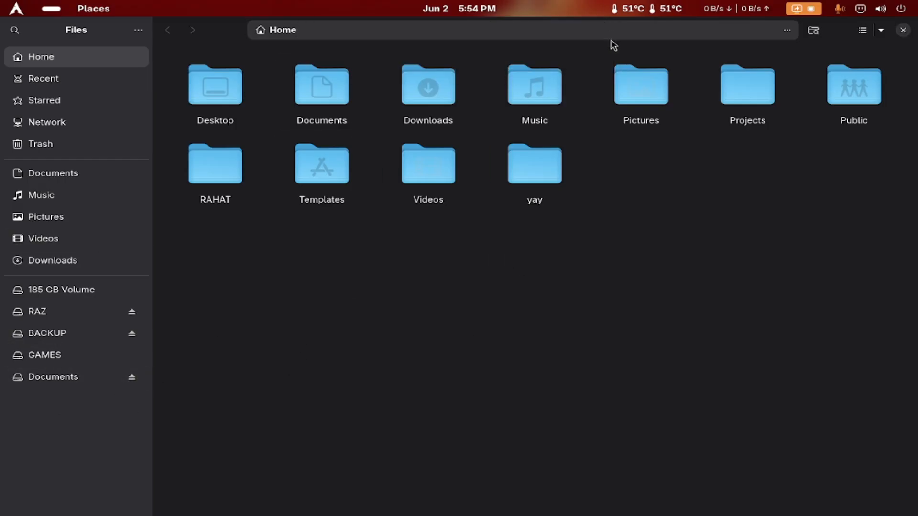
# - Mount the GAMES drive again by entering the account password, and open its Download folder
pyautogui.click(55, 361)
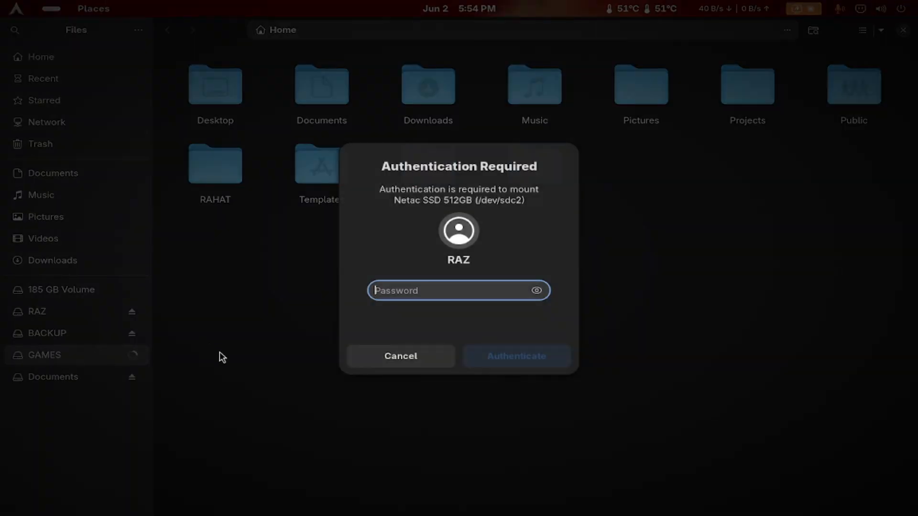
pyautogui.write('•')
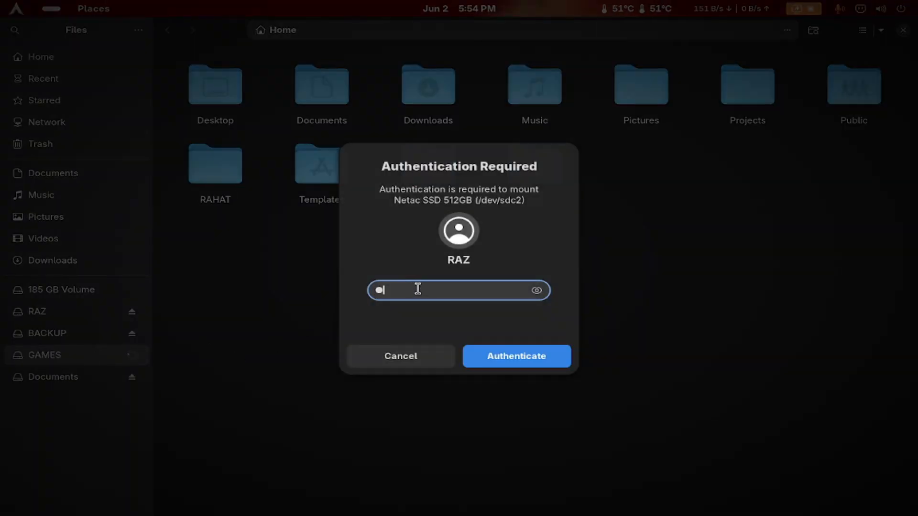
pyautogui.press('Return')
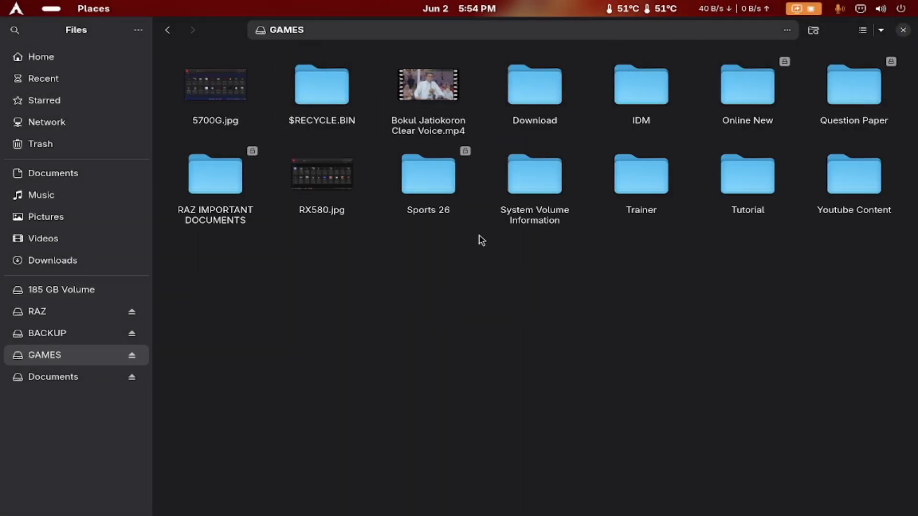
pyautogui.doubleClick(531, 107)
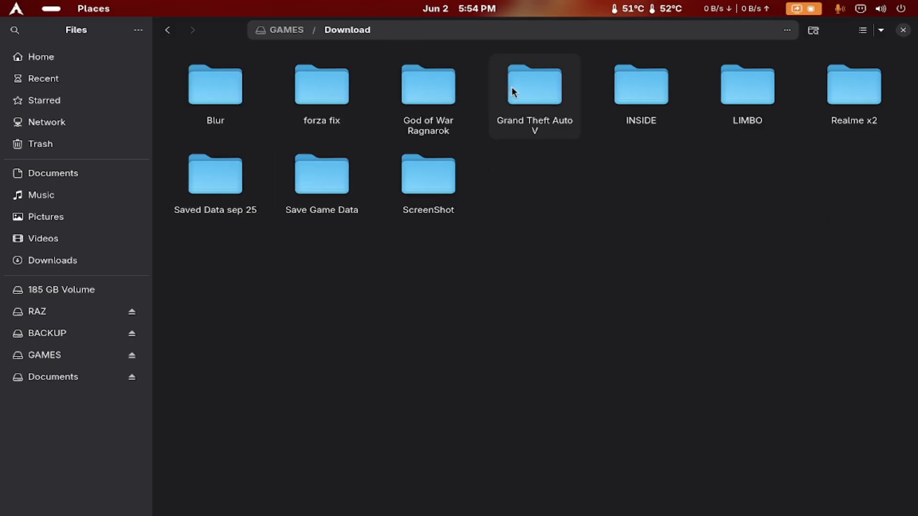
# - Look through the files in the Grand Theft Auto V folder, and close the Files window
pyautogui.doubleClick(535, 92)
pyautogui.scroll(-10, 536, 270)
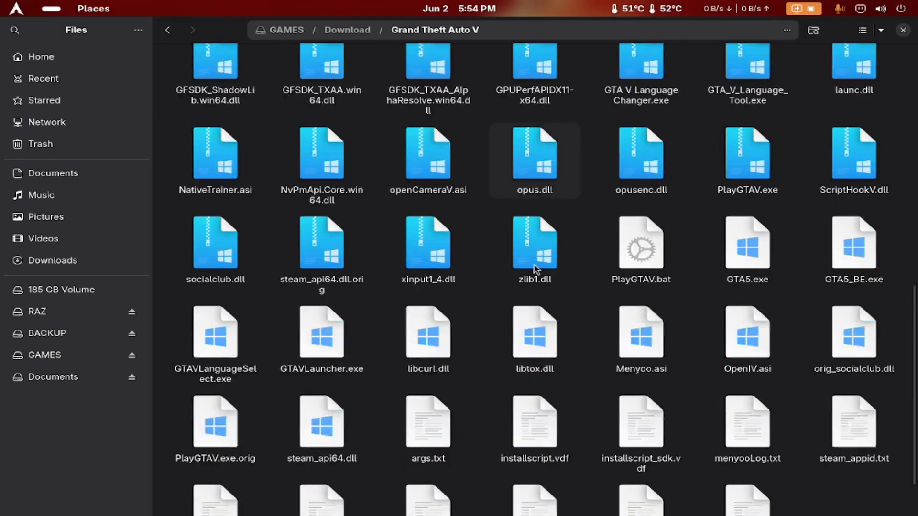
pyautogui.scroll(10, 535, 268)
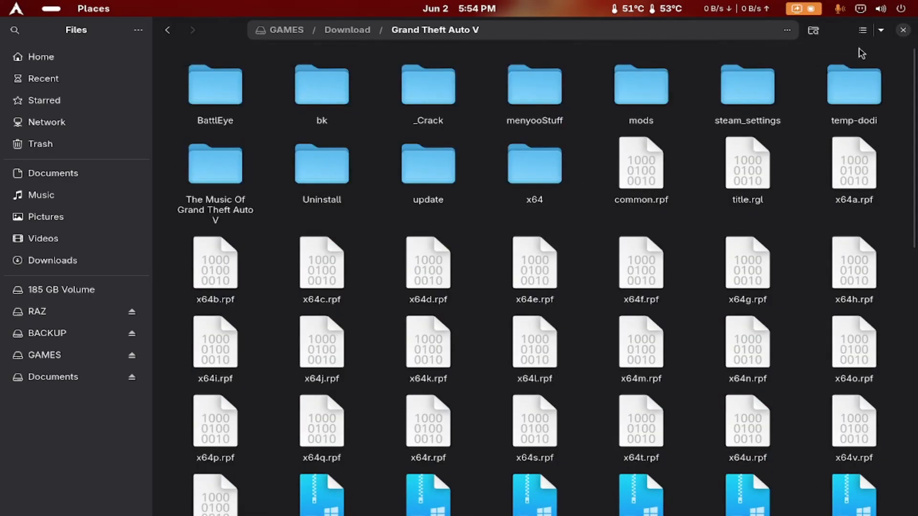
pyautogui.click(902, 30)
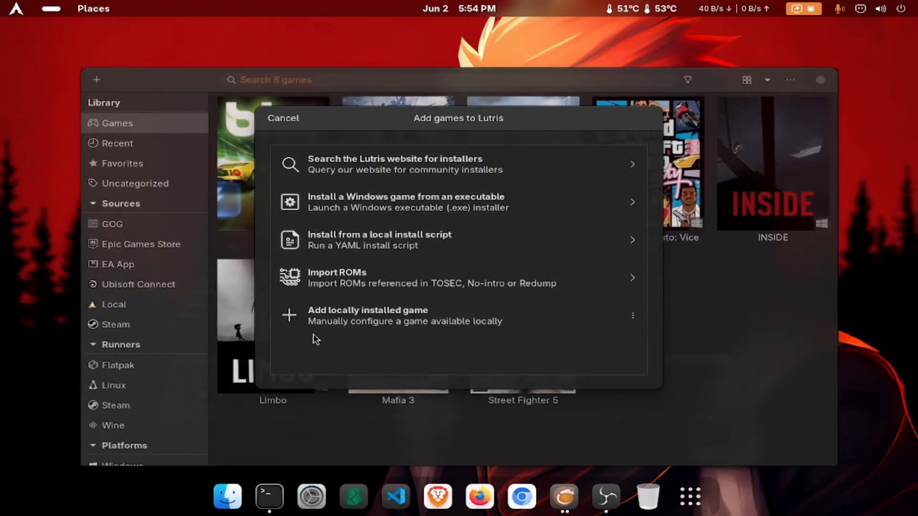
# - Start adding a locally installed game named GTA V, with Wine (Runs Windows games) as its runner
pyautogui.click(389, 318)
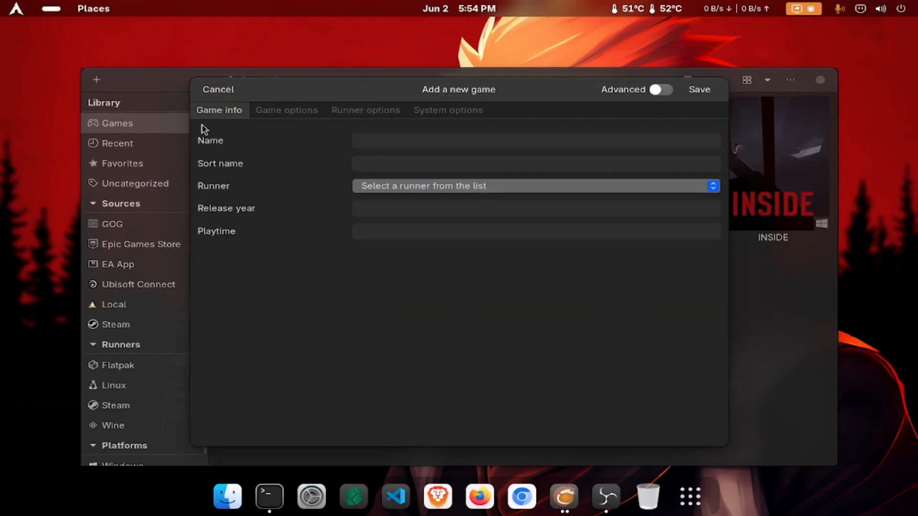
pyautogui.click(431, 138)
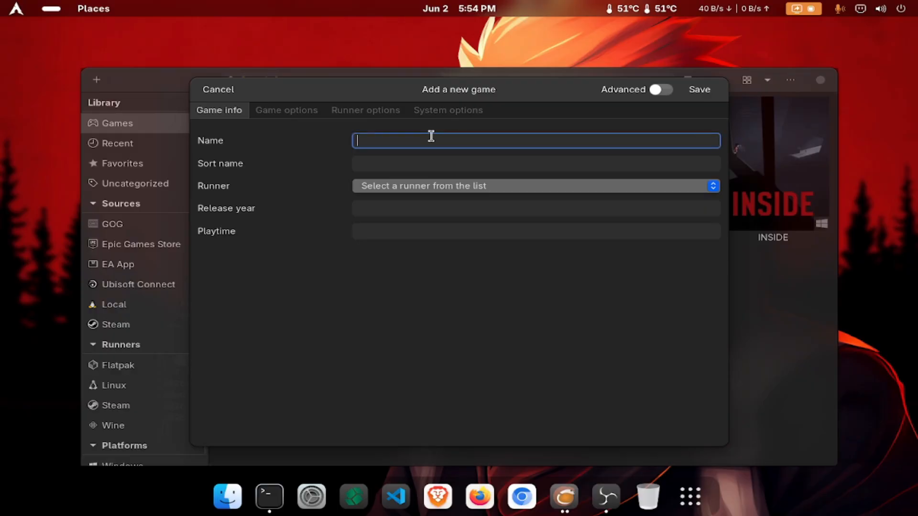
pyautogui.write('GTA V')
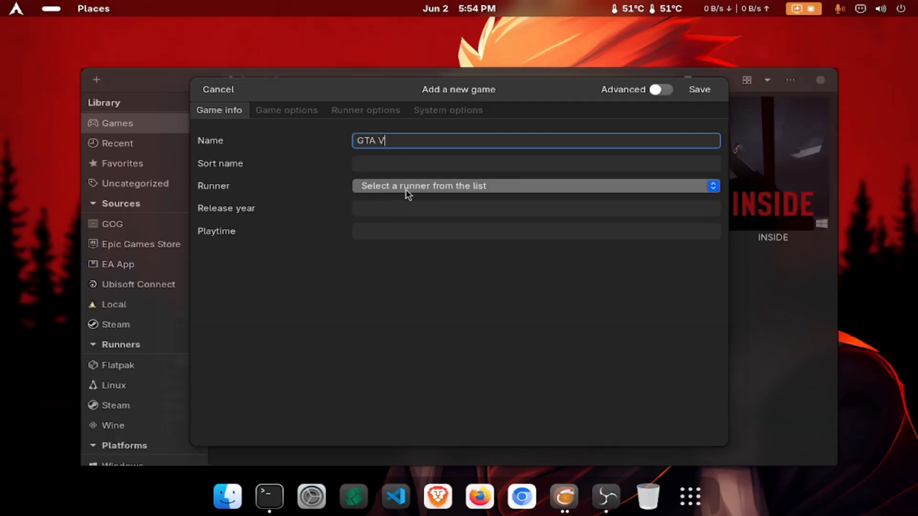
pyautogui.click(497, 188)
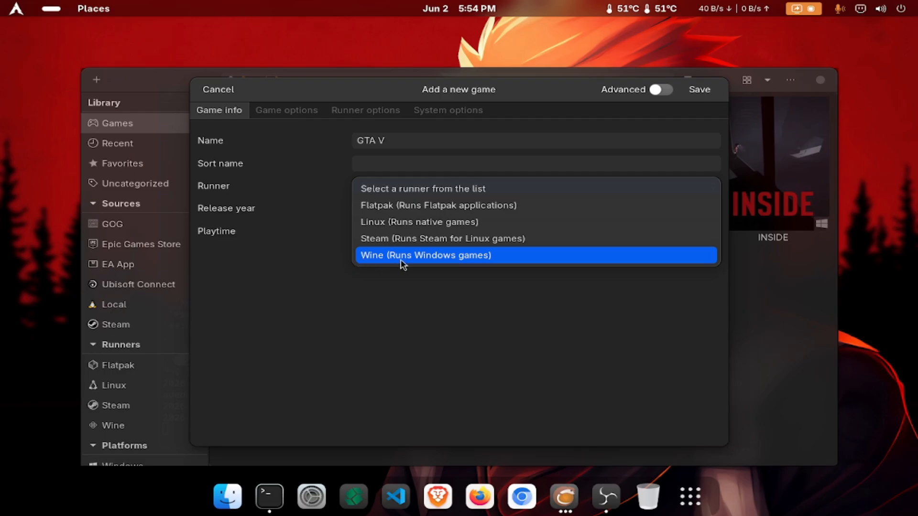
pyautogui.click(441, 258)
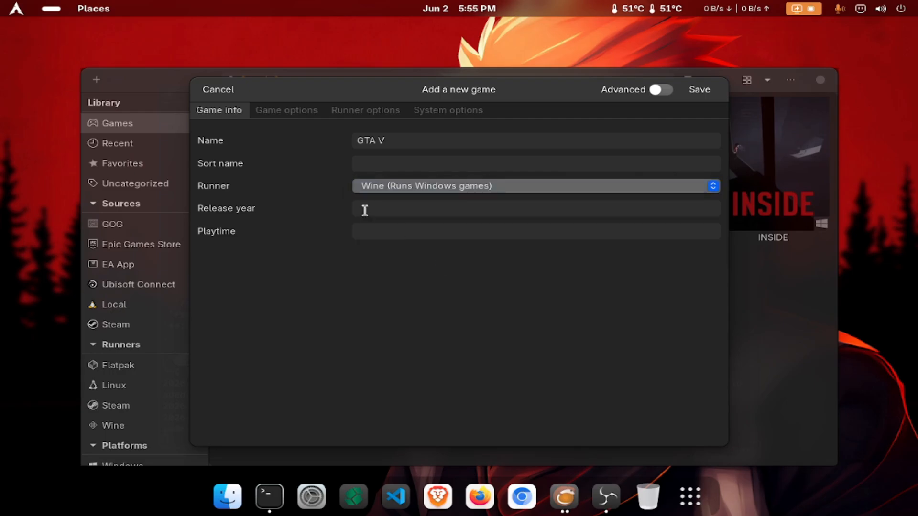
# - Set the game's executable to PlayGTAV.bat from Download/Grand Theft Auto V on the GAMES drive
pyautogui.click(294, 113)
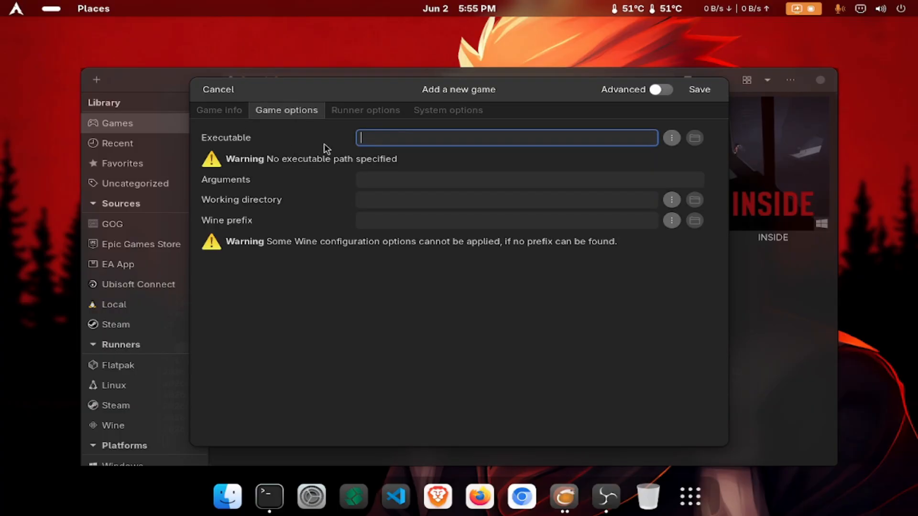
pyautogui.click(671, 137)
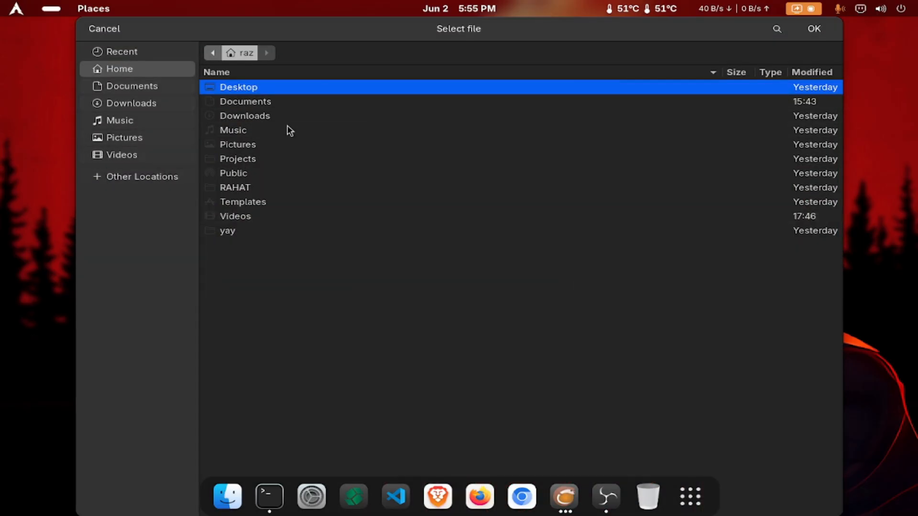
pyautogui.click(131, 176)
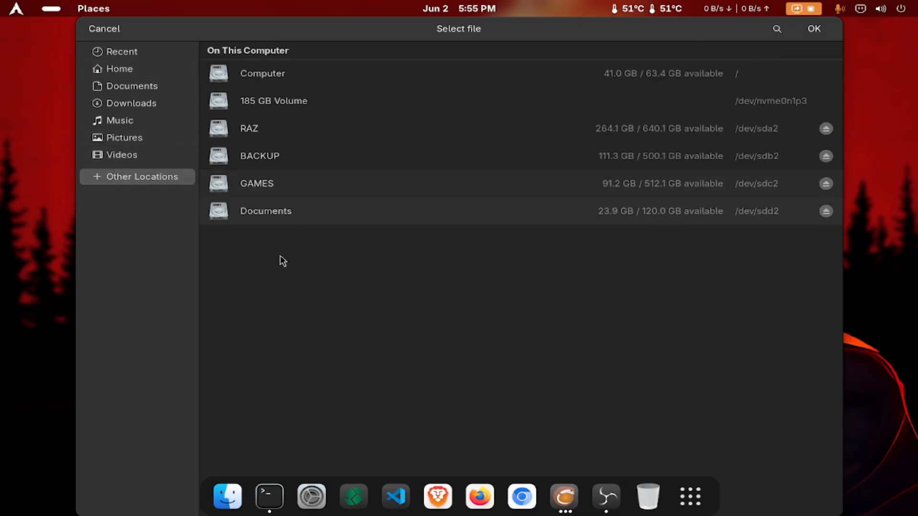
pyautogui.click(306, 191)
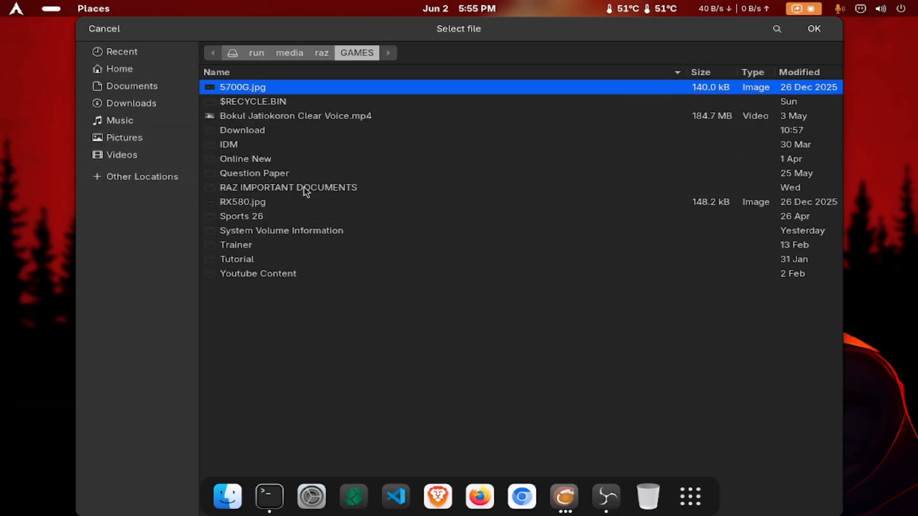
pyautogui.click(285, 137)
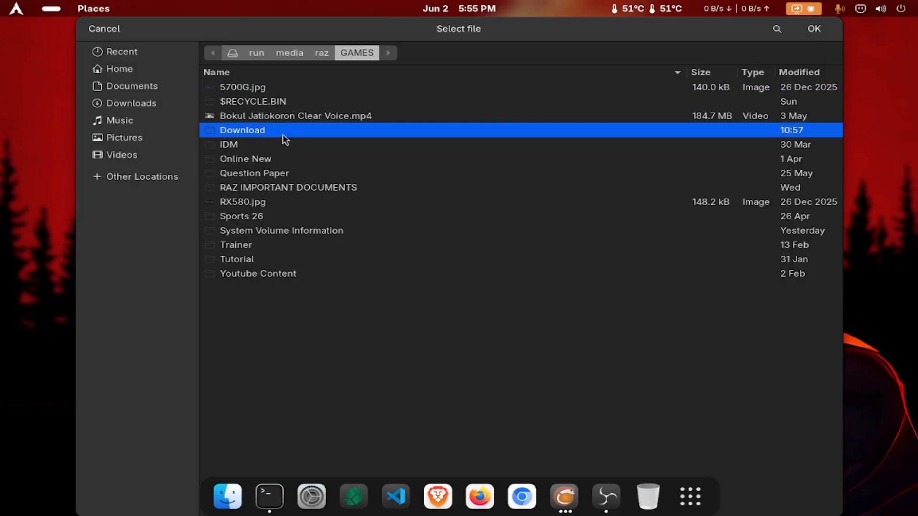
pyautogui.doubleClick(283, 134)
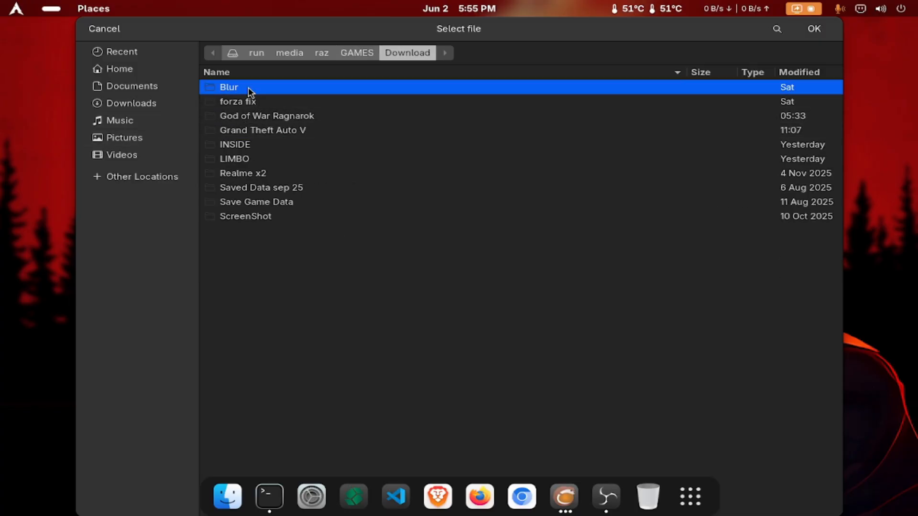
pyautogui.doubleClick(260, 130)
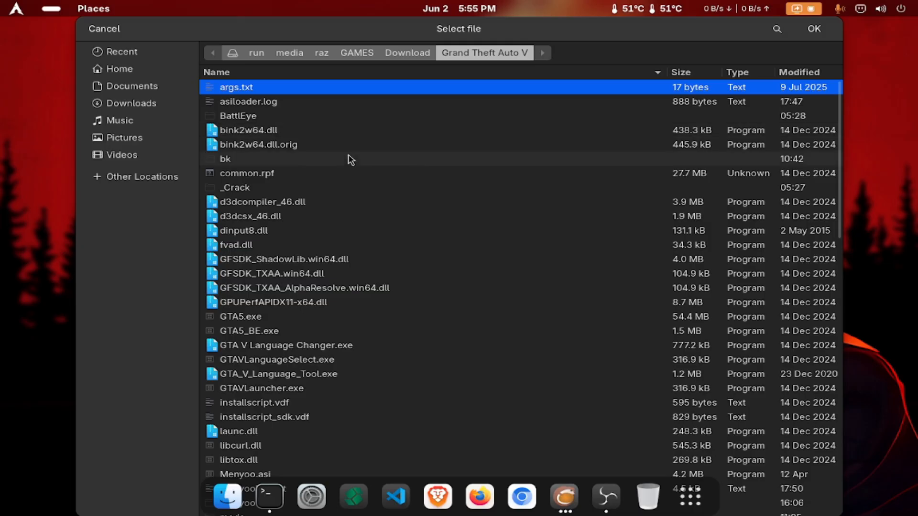
pyautogui.scroll(-7, 336, 231)
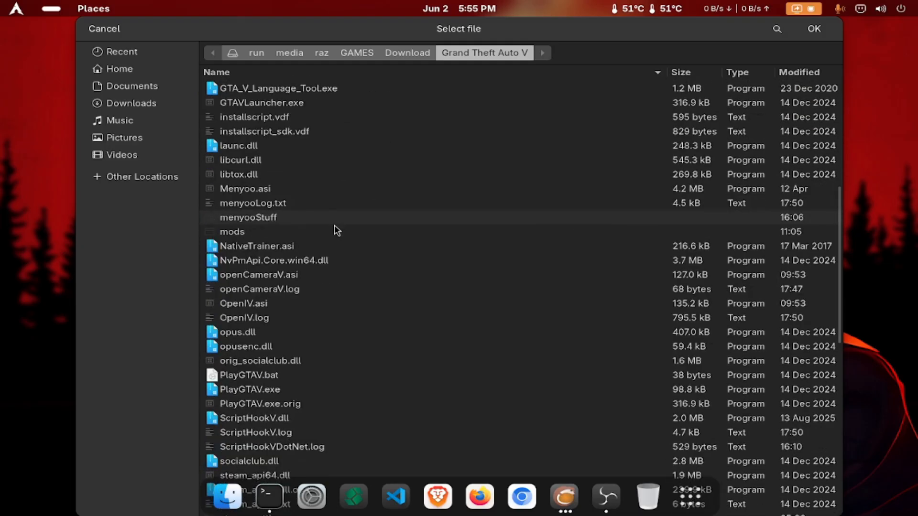
pyautogui.scroll(-4, 334, 224)
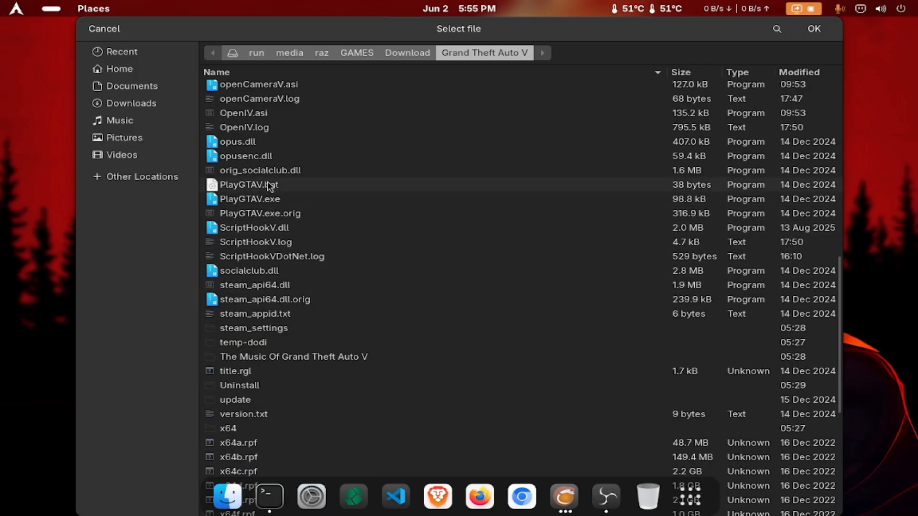
pyautogui.click(291, 190)
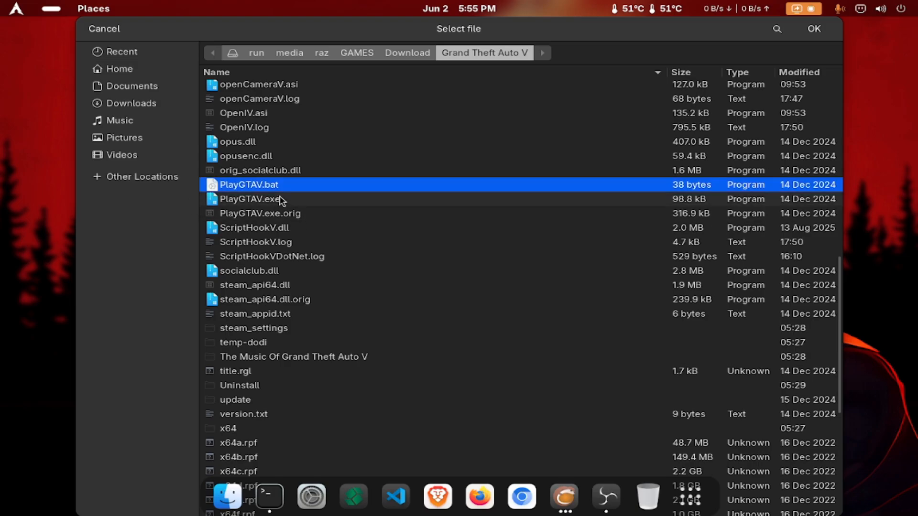
pyautogui.click(815, 35)
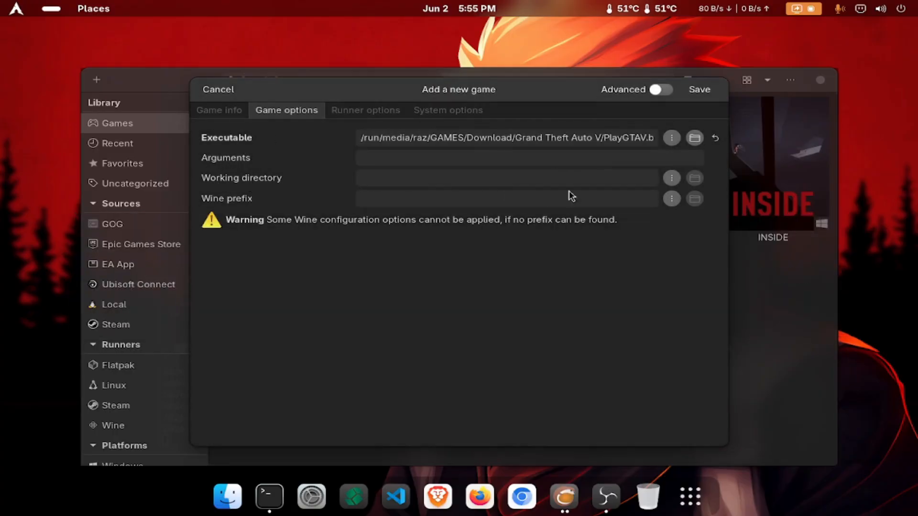
# - Set the game's working directory to the Download/Grand Theft Auto V folder on the GAMES drive
pyautogui.click(672, 179)
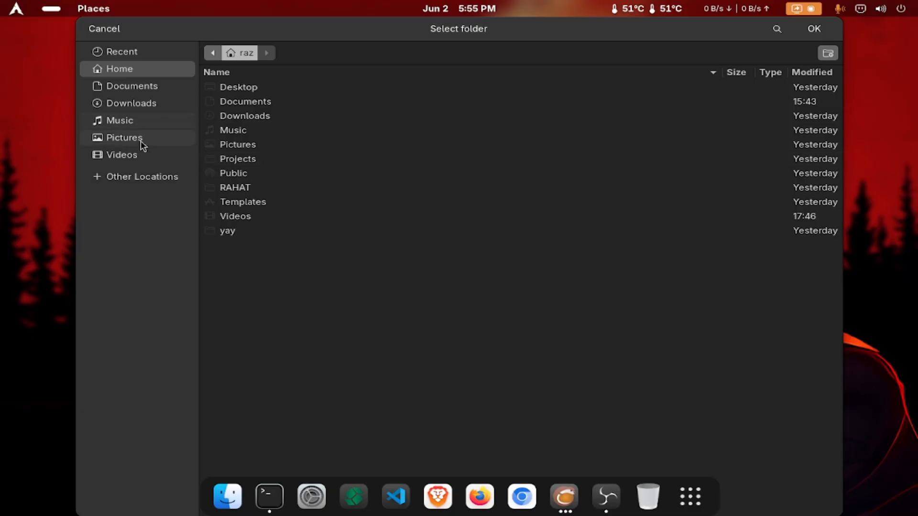
pyautogui.click(138, 179)
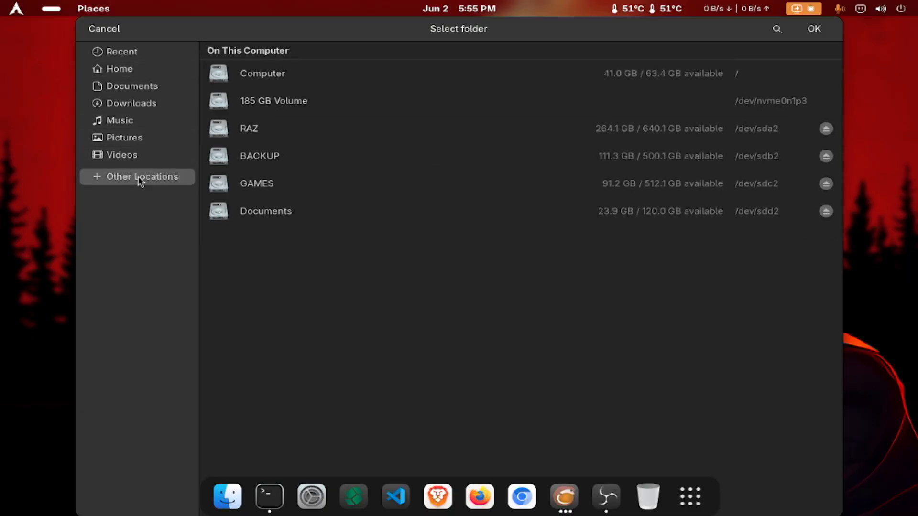
pyautogui.click(337, 195)
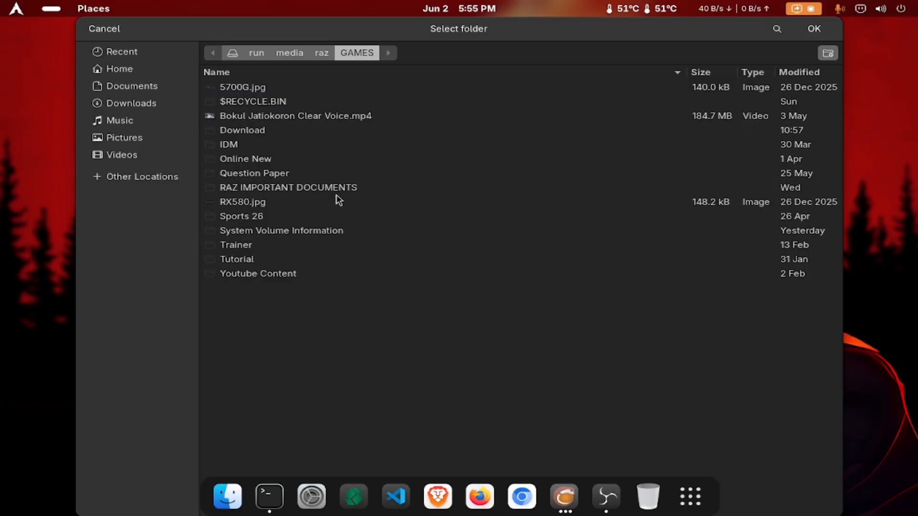
pyautogui.doubleClick(269, 131)
pyautogui.doubleClick(269, 130)
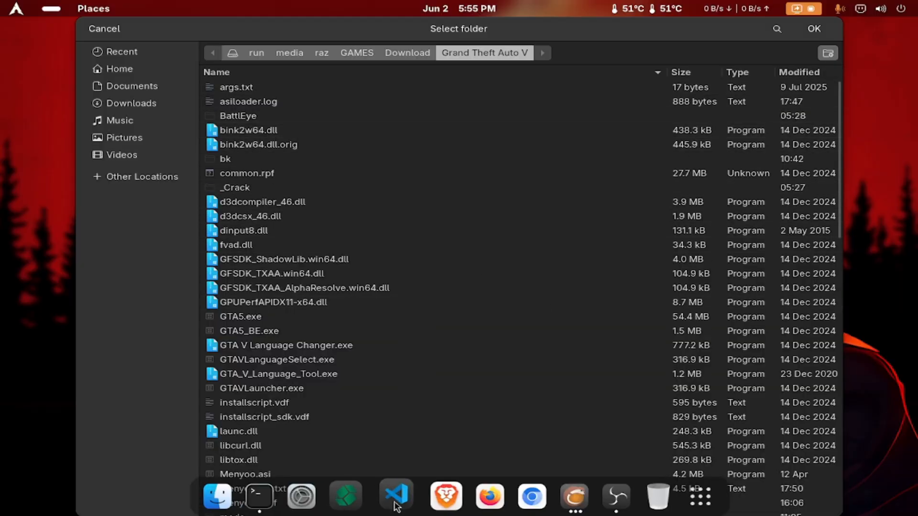
pyautogui.click(813, 29)
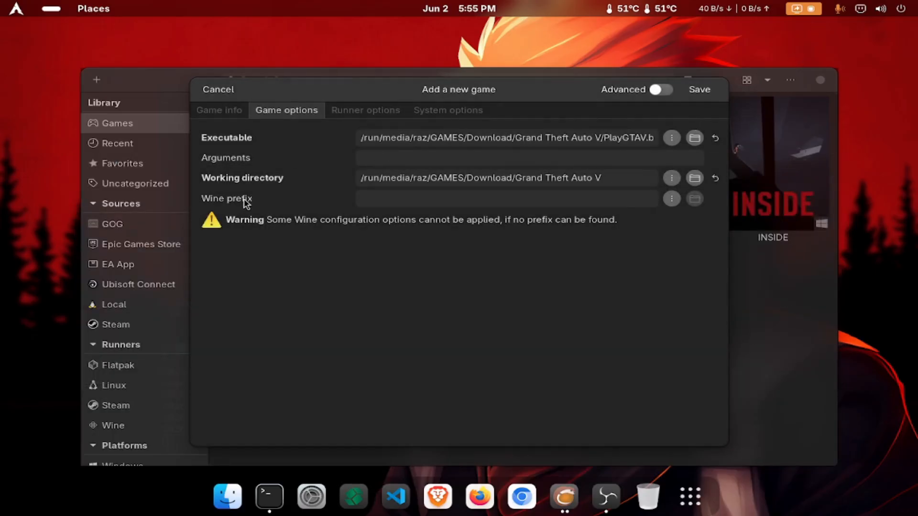
# - While choosing the Wine prefix, create a new folder inside Documents named after the account's user name
pyautogui.click(671, 198)
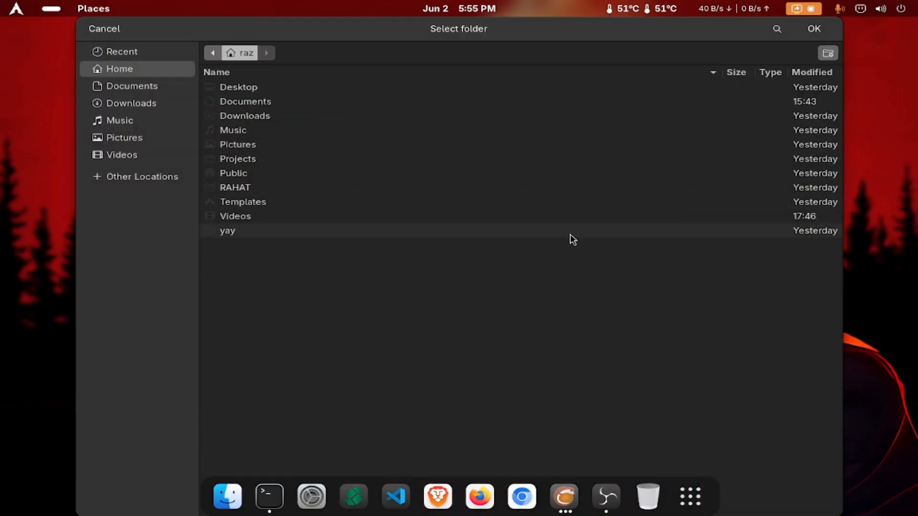
pyautogui.doubleClick(258, 101)
pyautogui.click(241, 145)
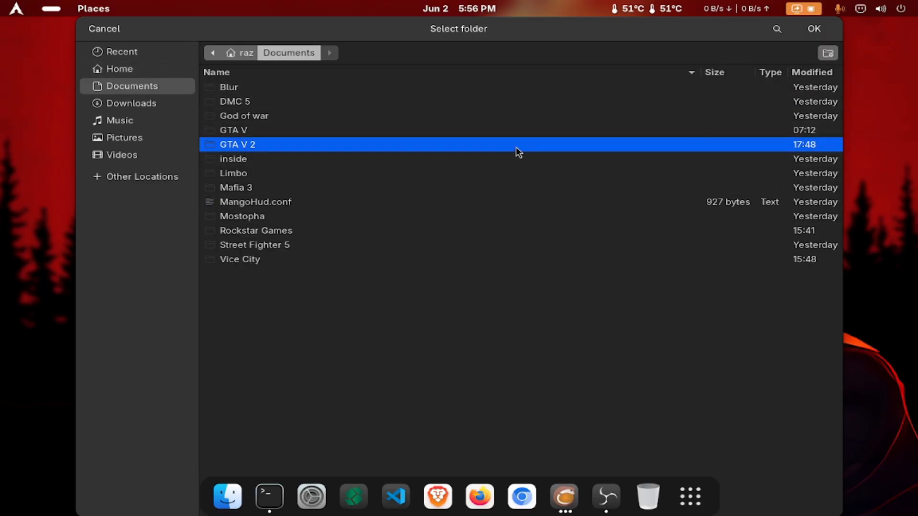
pyautogui.click(829, 54)
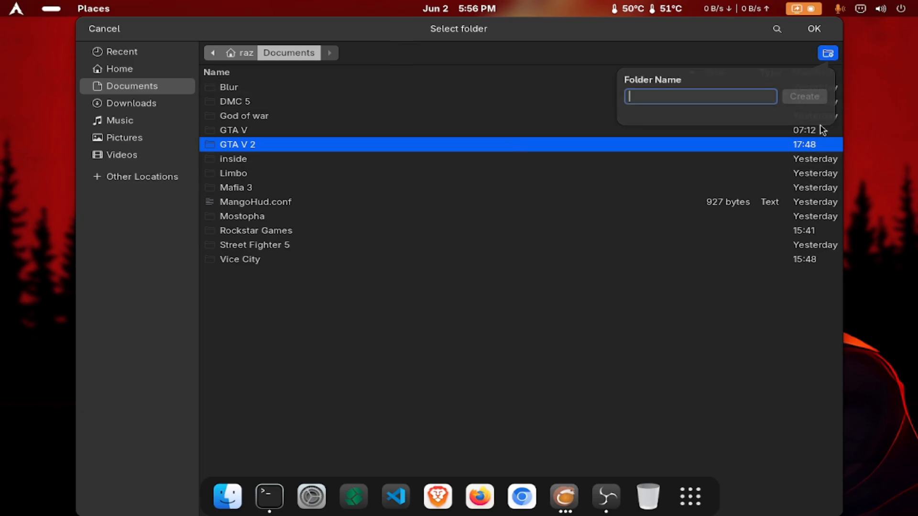
pyautogui.write('dsgsdfg')
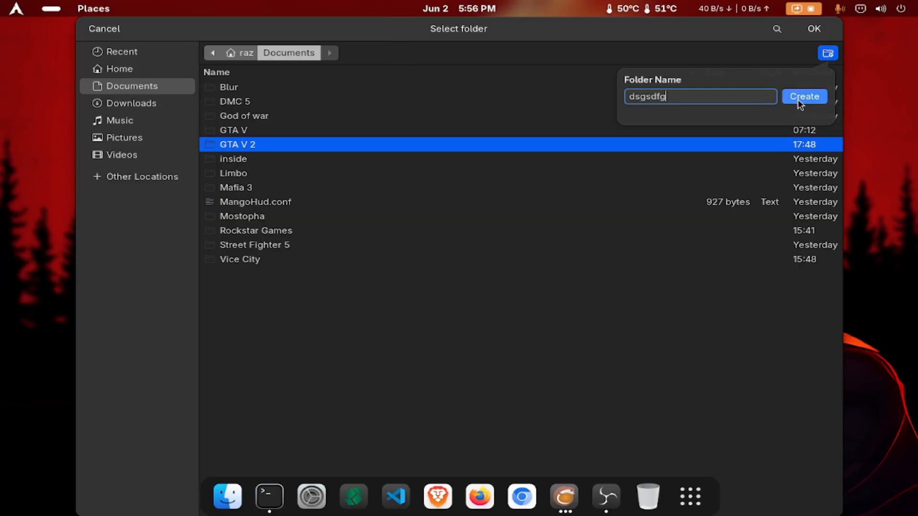
pyautogui.click(797, 100)
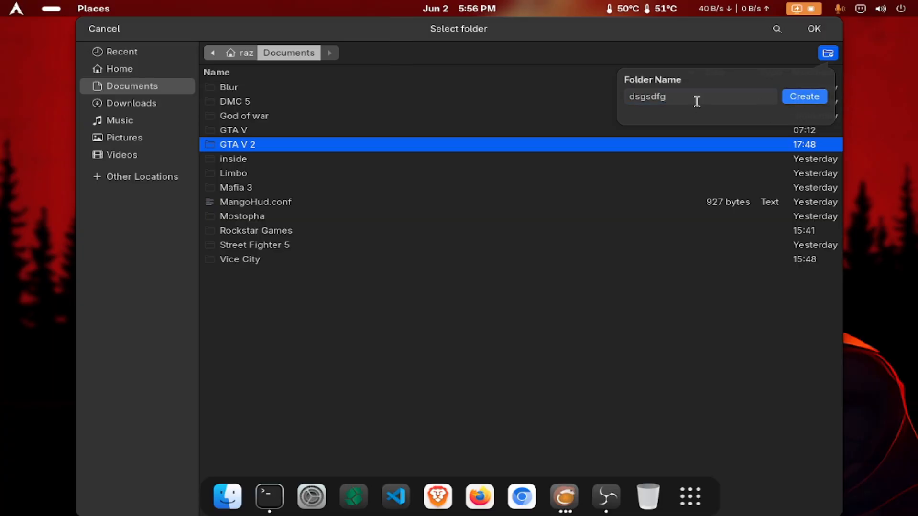
pyautogui.doubleClick(636, 98)
pyautogui.write('ra')
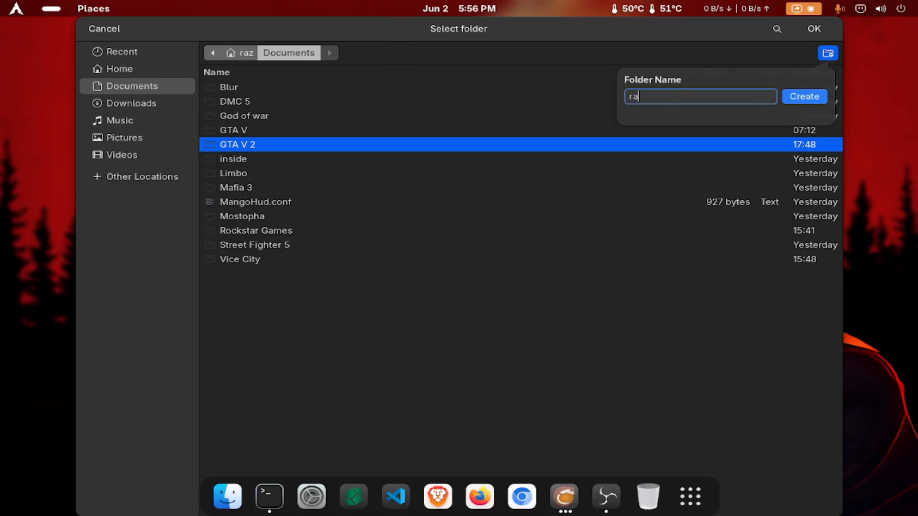
pyautogui.write('z')
pyautogui.click(804, 97)
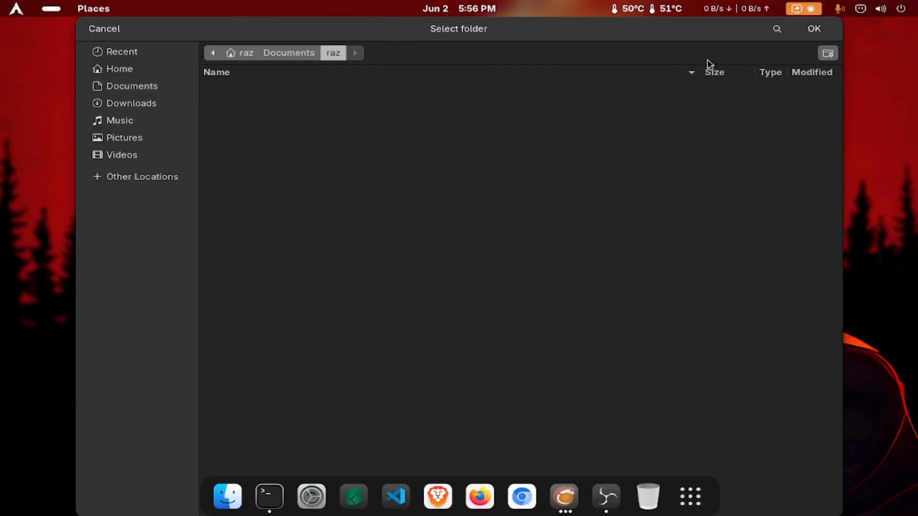
# - Set the Wine prefix to the GTA V 2 folder in Documents, and show the game's runner options
pyautogui.click(304, 54)
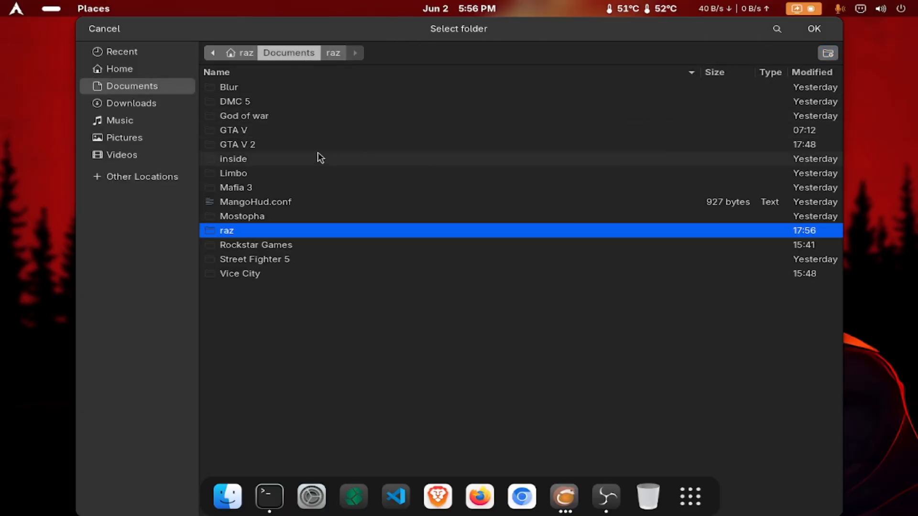
pyautogui.doubleClick(263, 143)
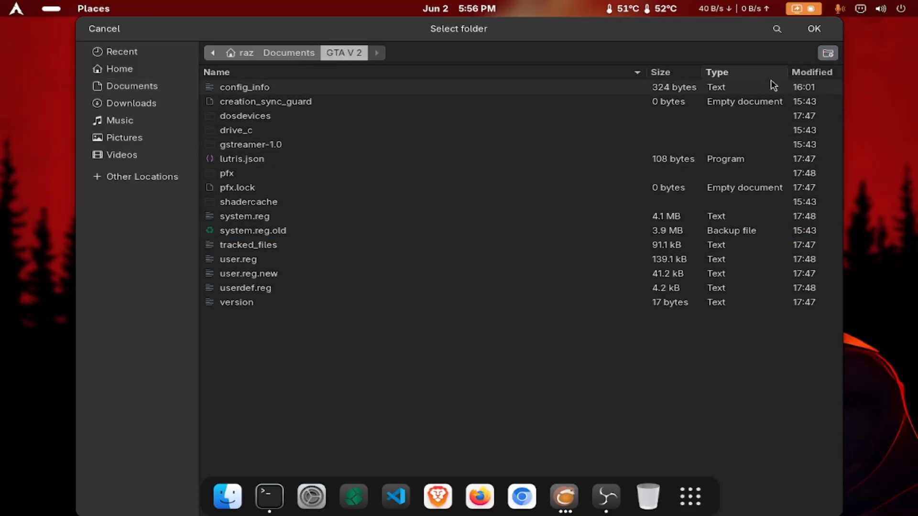
pyautogui.click(815, 29)
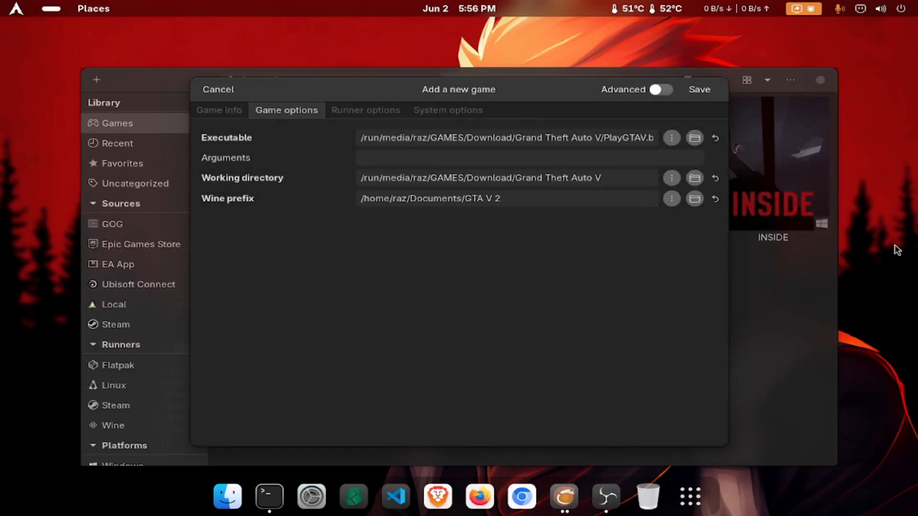
pyautogui.click(365, 113)
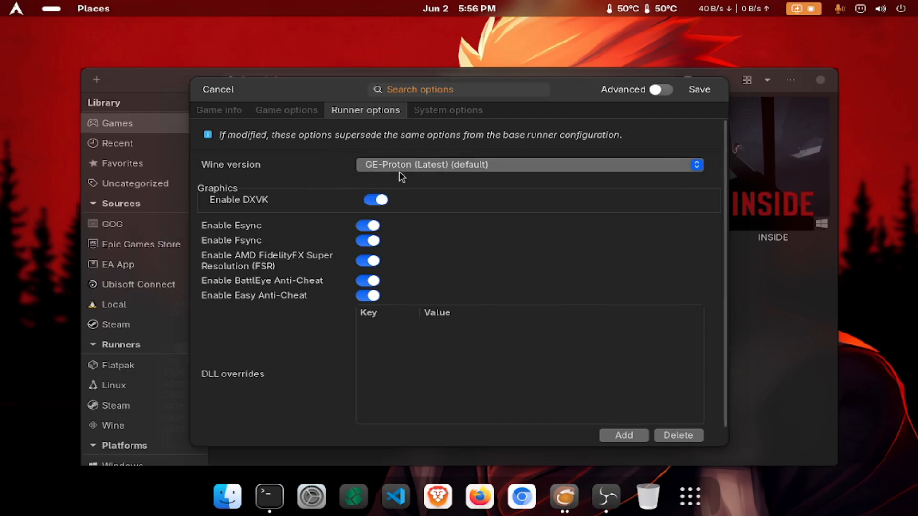
# - Set the game's Wine version to proton-cachyos-11.0-x86_64 and save the game configuration
pyautogui.click(483, 168)
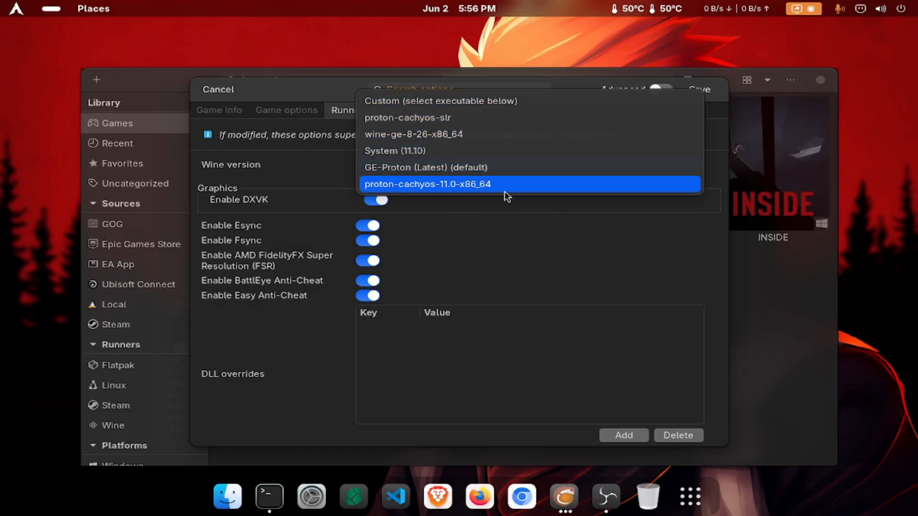
pyautogui.click(533, 187)
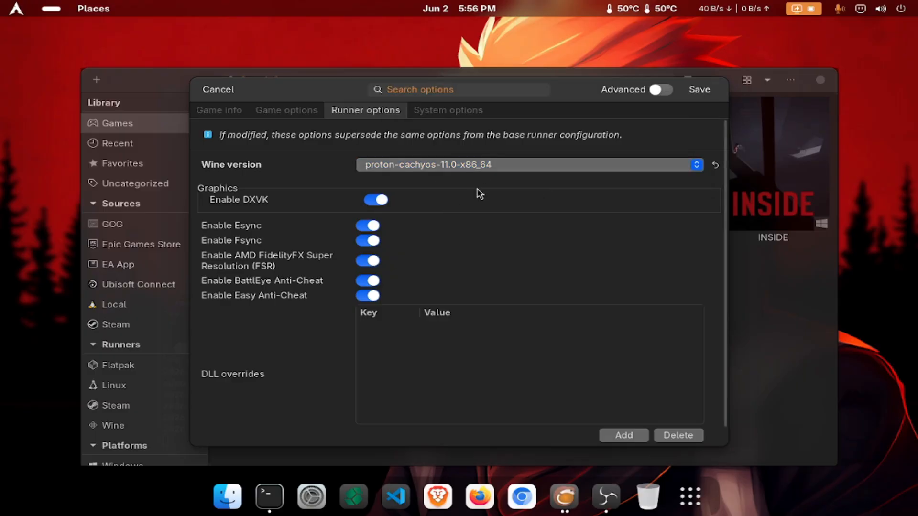
pyautogui.click(700, 92)
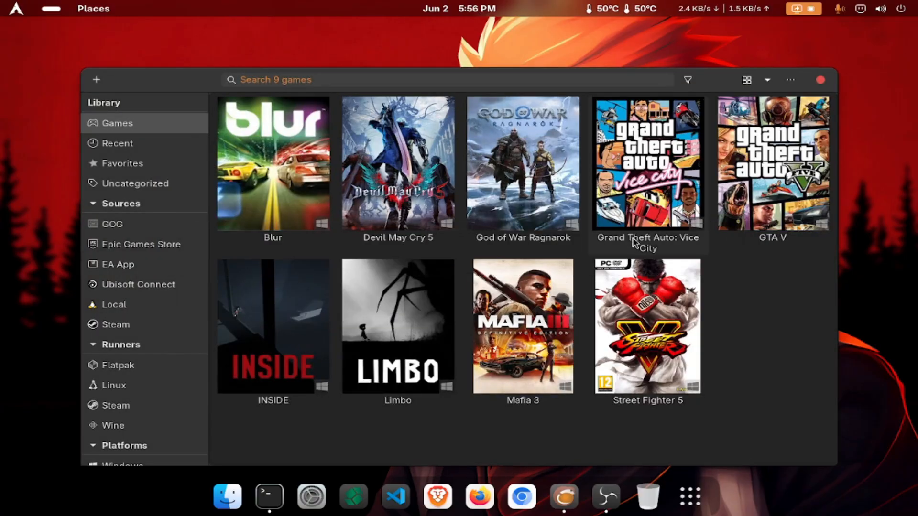
# - Select GTA V in the games library and launch it
pyautogui.click(761, 171)
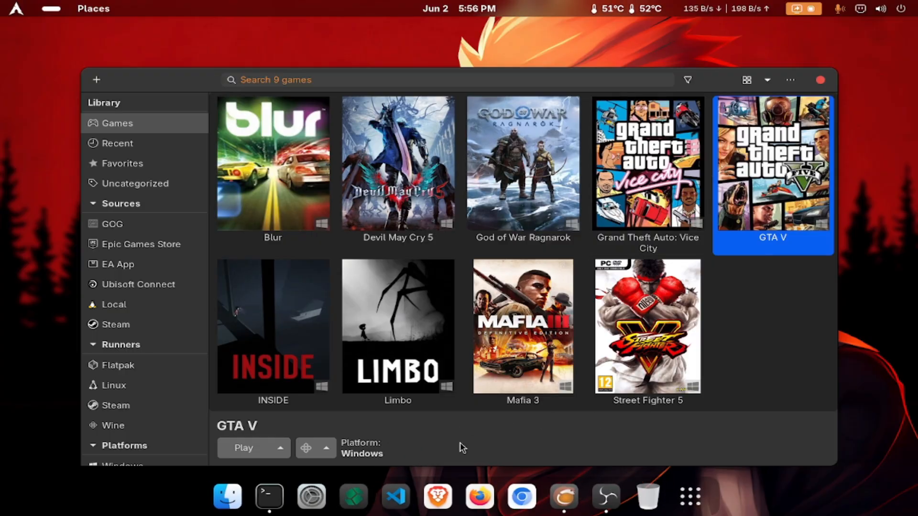
pyautogui.click(634, 365)
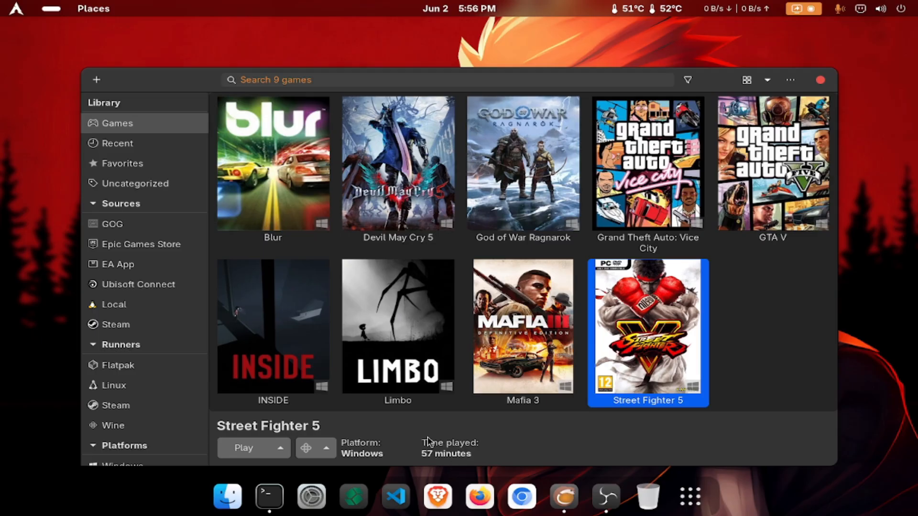
pyautogui.click(754, 205)
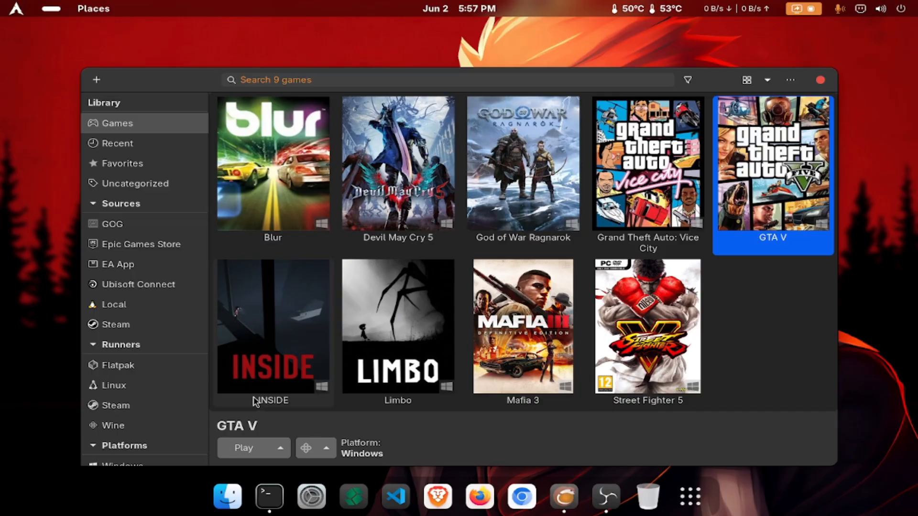
pyautogui.click(246, 449)
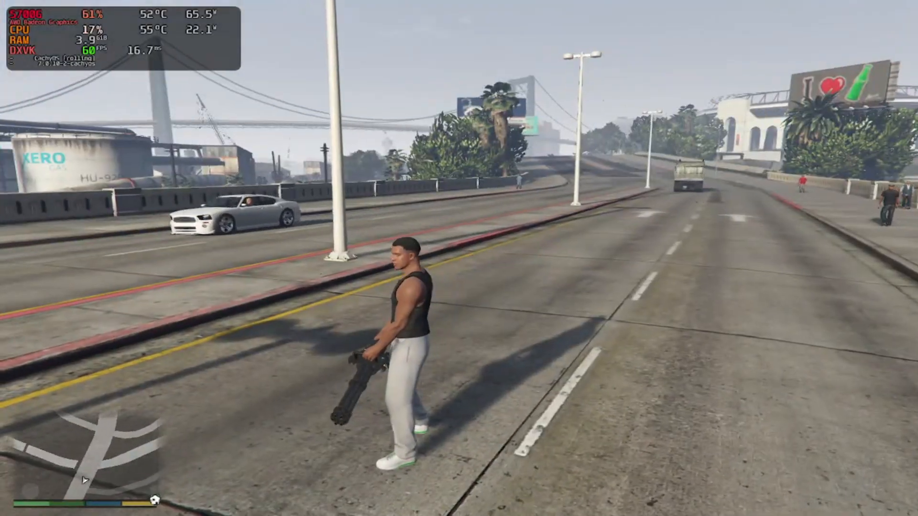
pyautogui.rightClick(459, 258)
pyautogui.click(459, 258)
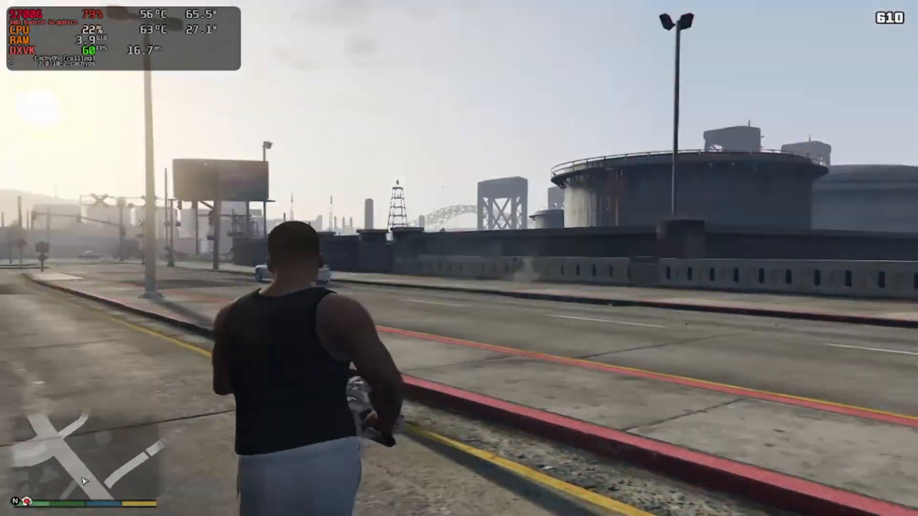
pyautogui.click(459, 258)
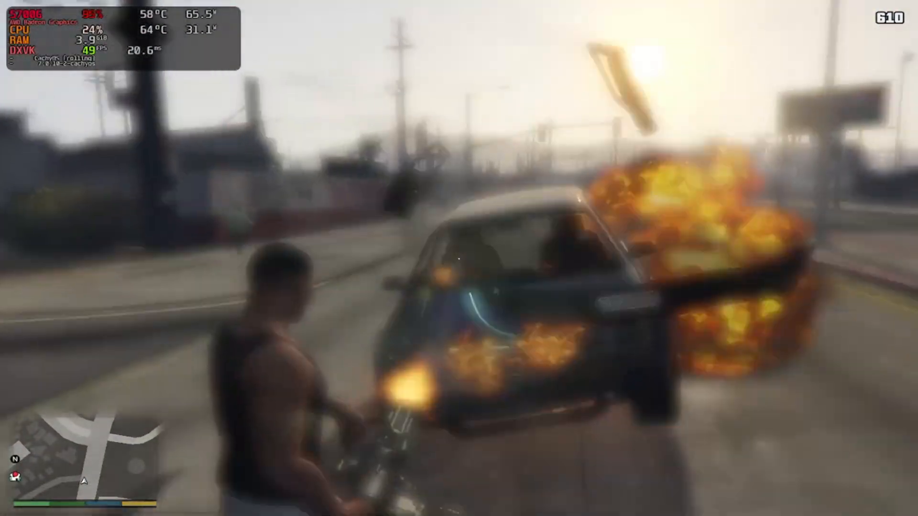
pyautogui.press('w')
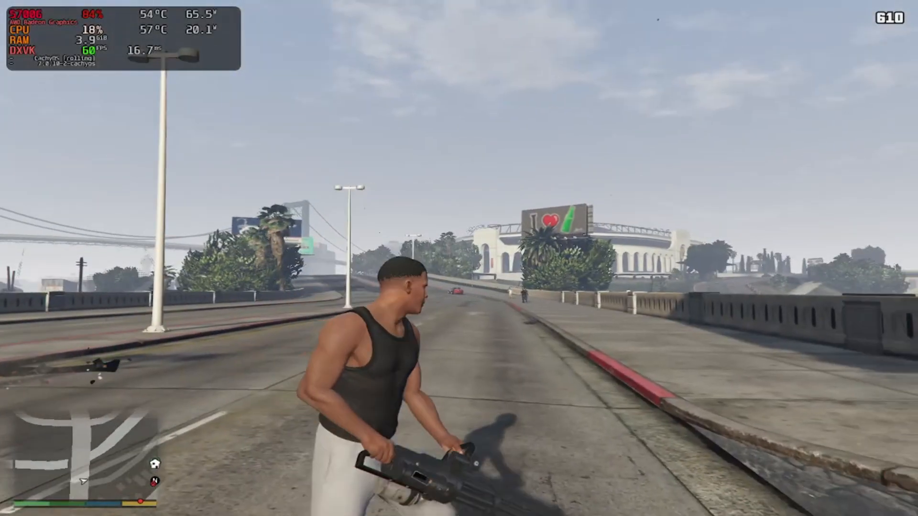
# - Open the Menyoo mod menu inside the running game
pyautogui.press('F8')
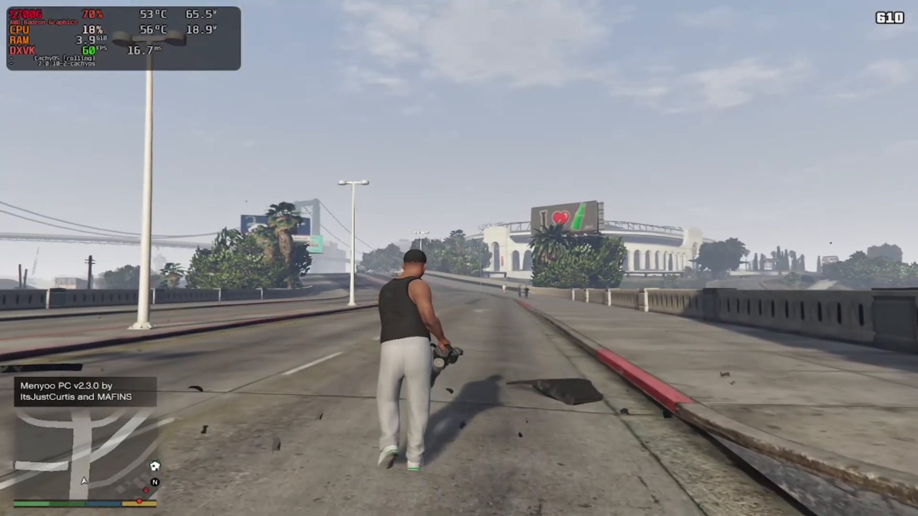
pyautogui.press('F8')
pyautogui.press('Down')
pyautogui.press('Down')
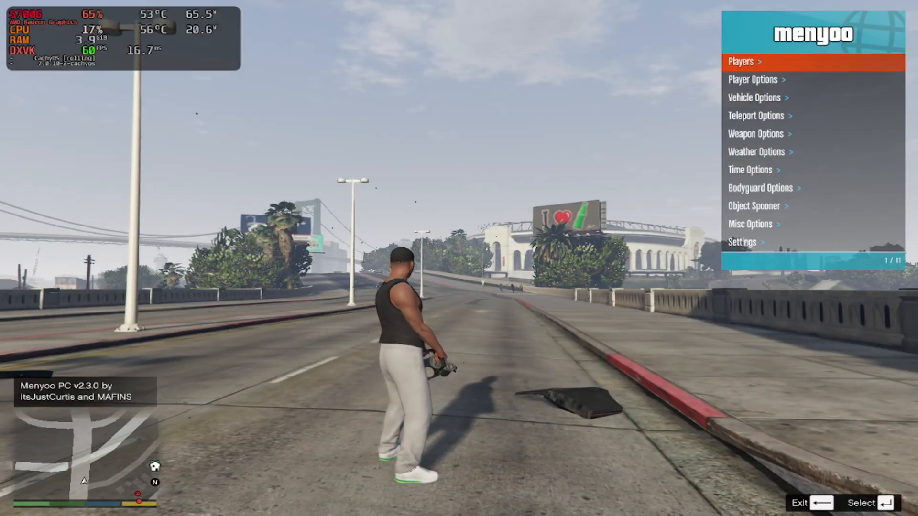
# - Switch away from the game to minimize the OBS window, and return to the running game
pyautogui.hotkey('alt', 'Tab')
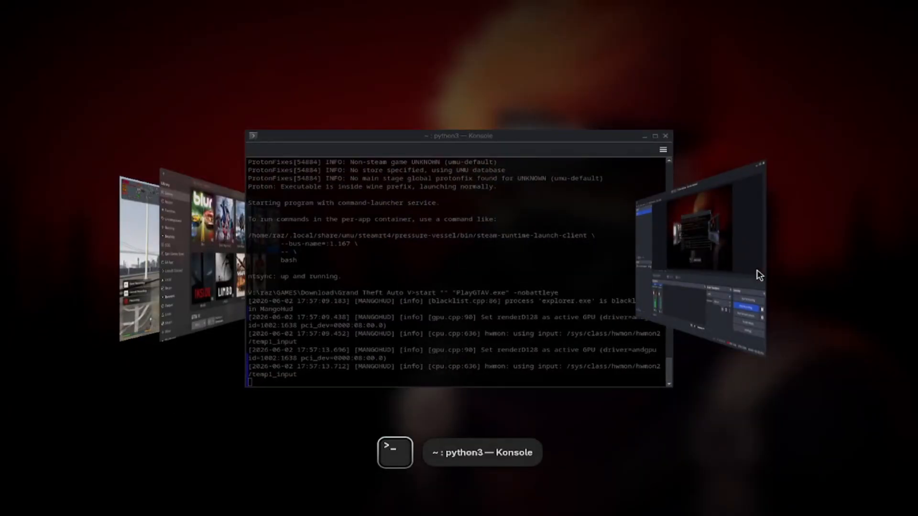
pyautogui.hotkey('alt', 'Tab')
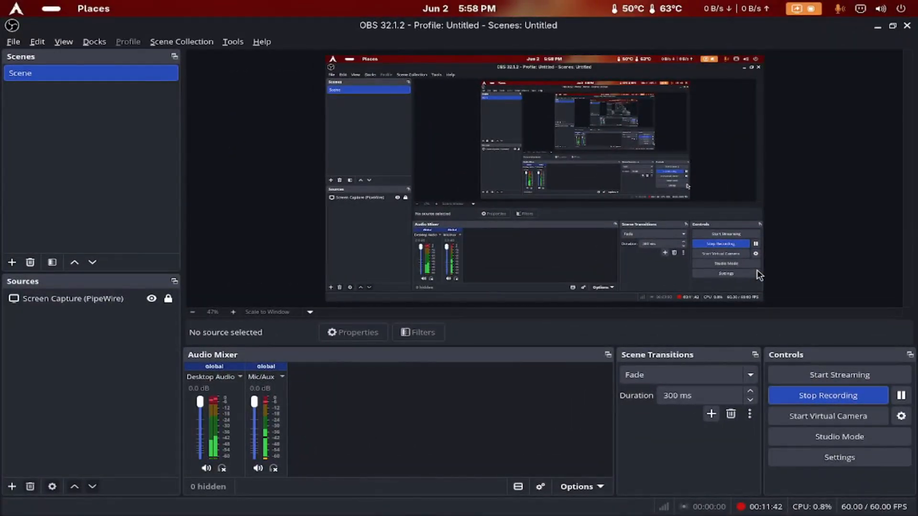
pyautogui.click(876, 27)
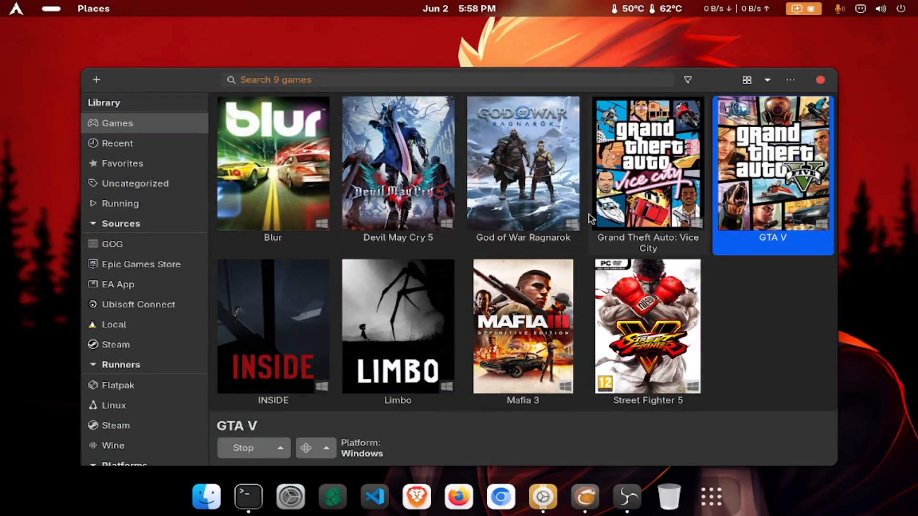
pyautogui.hotkey('alt', 'Tab')
pyautogui.hotkey('alt', 'Tab')
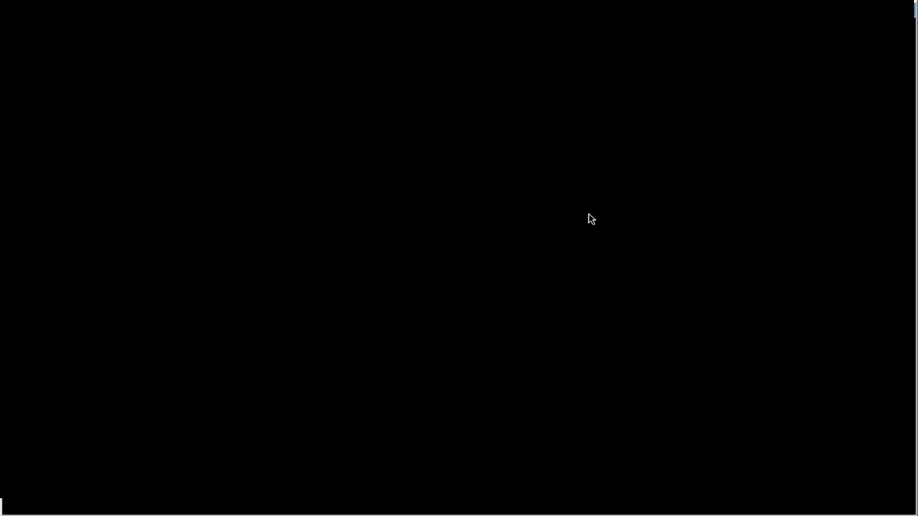
pyautogui.press('Escape')
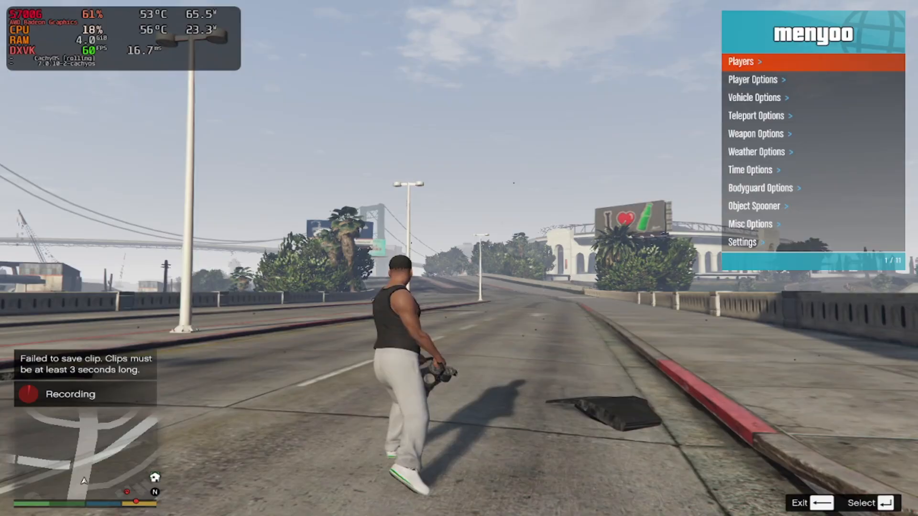
# - Switch the character to unarmed and close the Menyoo mod menu
pyautogui.press('Tab')
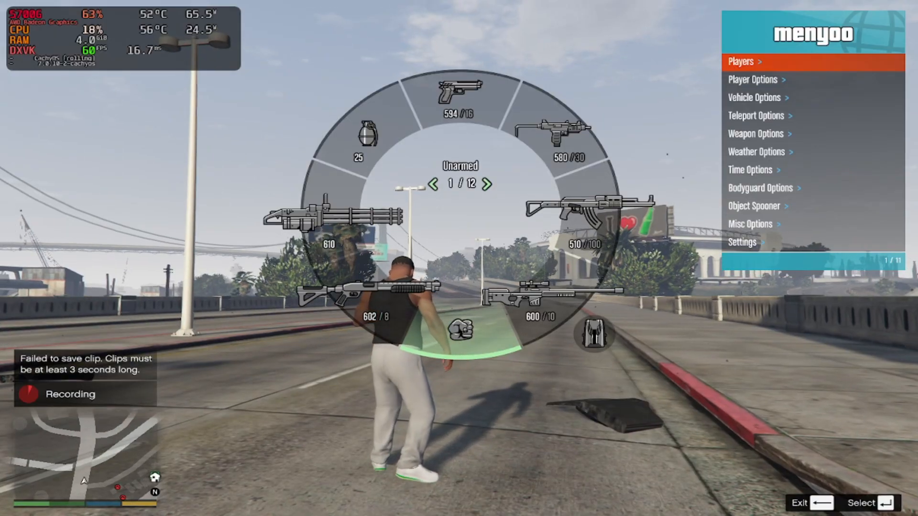
pyautogui.press('F1')
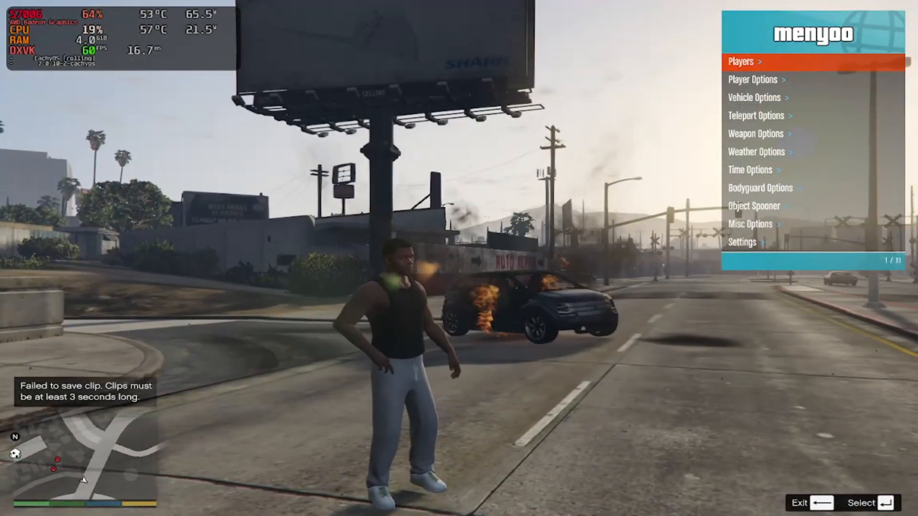
pyautogui.press('BackSpace')
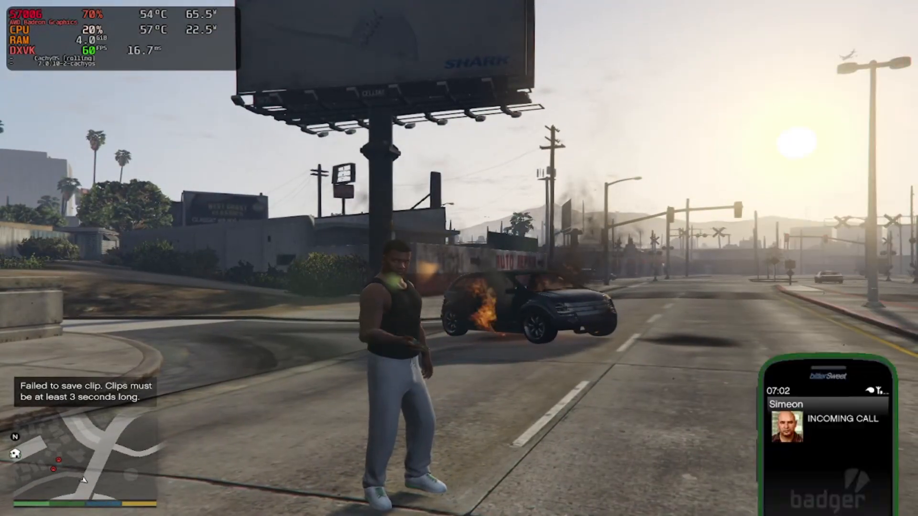
# - Pause GTA V and exit the game to return to the Lutris library
pyautogui.press('Escape')
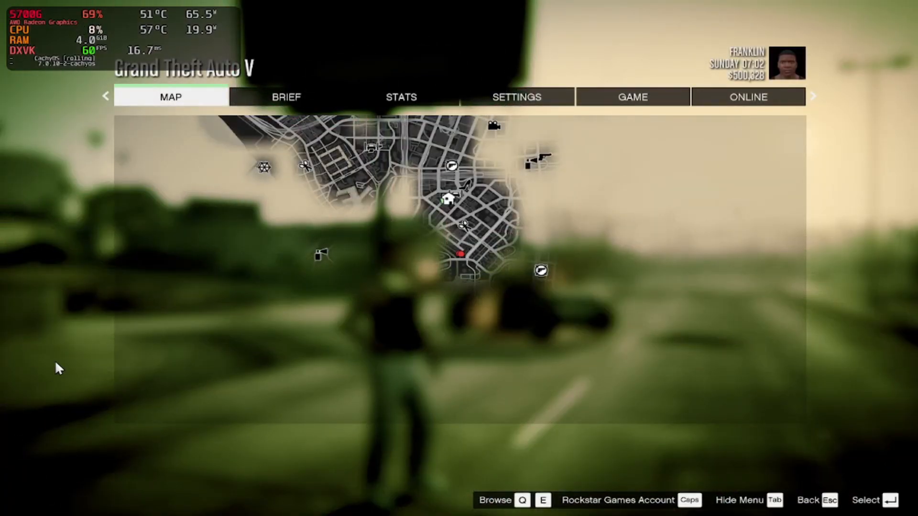
pyautogui.hotkey('alt', 'Tab')
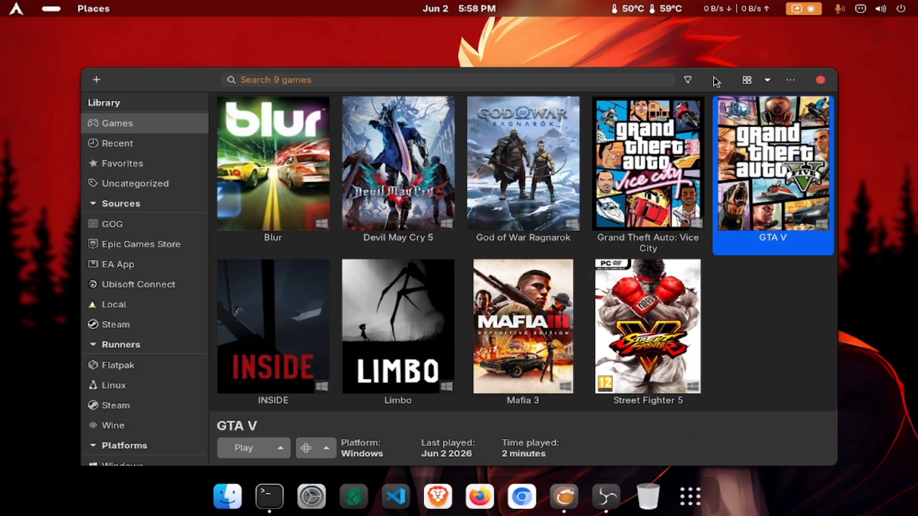
# - Close the Lutris and Konsole windows, and open a fresh Konsole terminal
pyautogui.moveTo(716, 81); pyautogui.dragTo(635, 67)
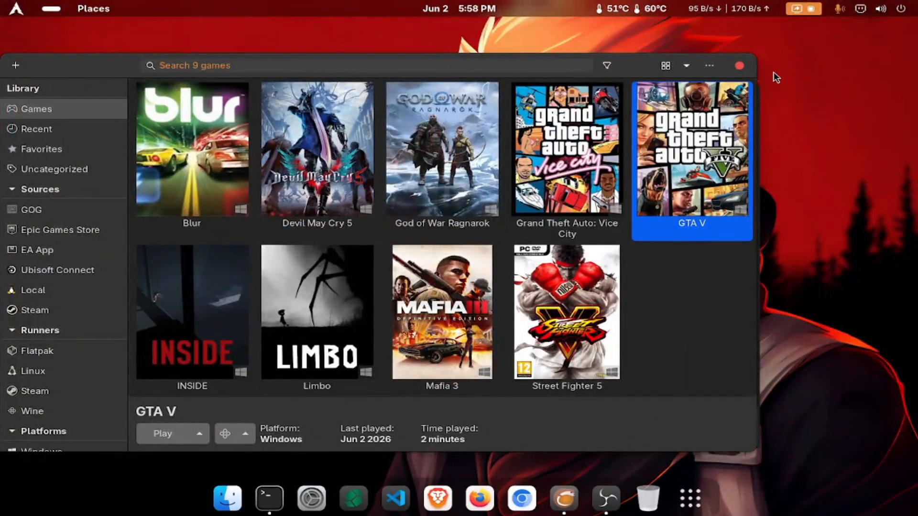
pyautogui.click(740, 65)
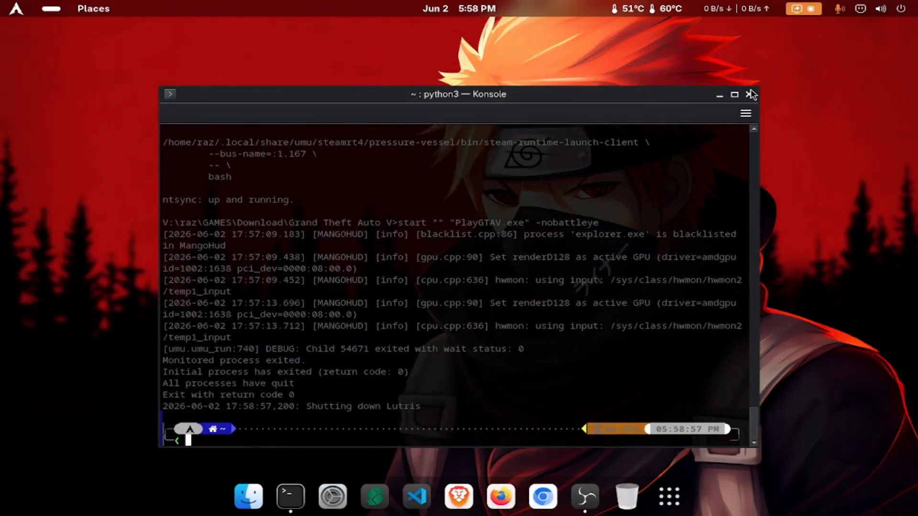
pyautogui.click(750, 94)
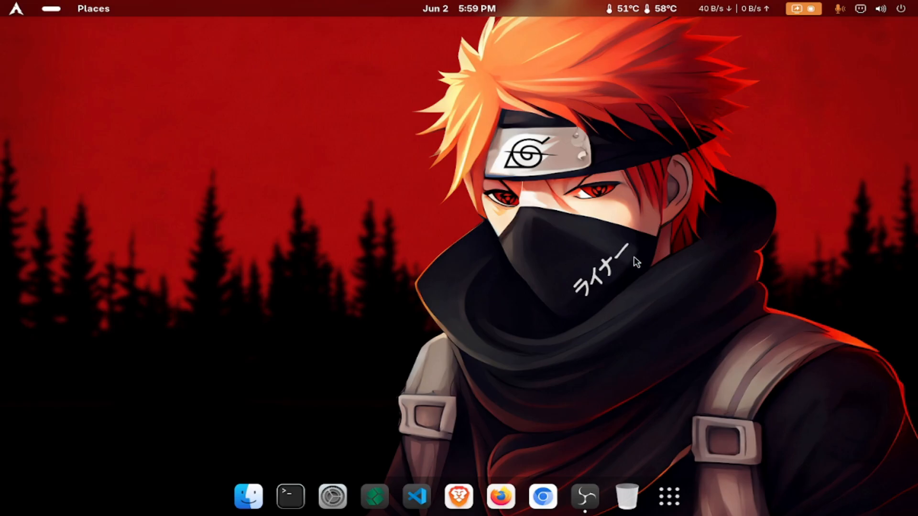
pyautogui.click(275, 486)
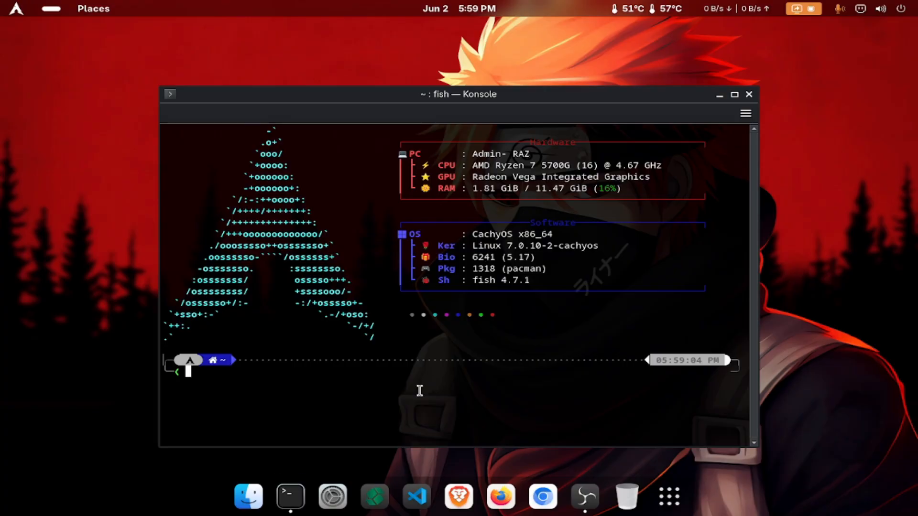